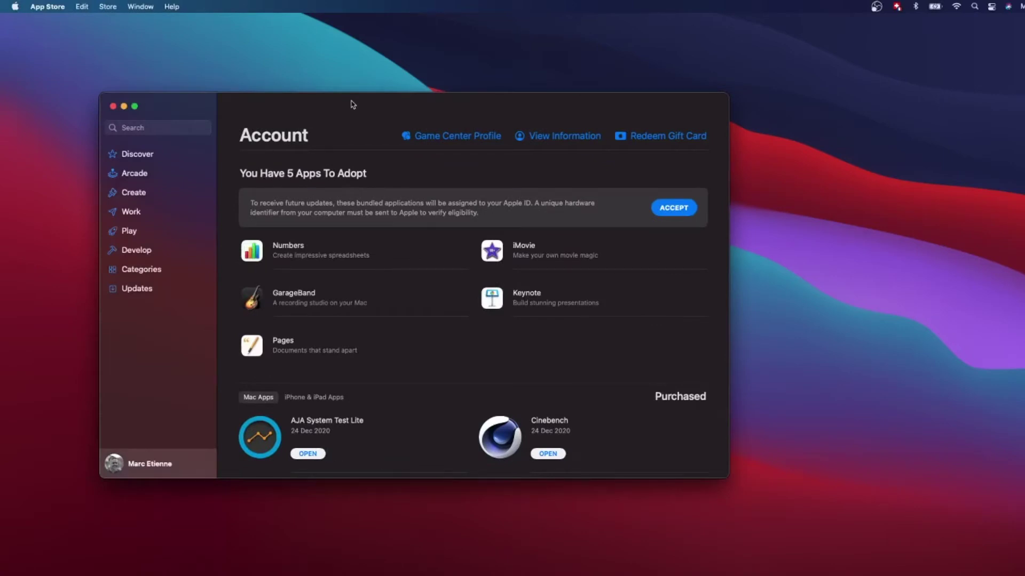
Step: Move the App Store window toward the screen centre and browse the purchased apps list
left_click_drag(354, 105, 470, 112)
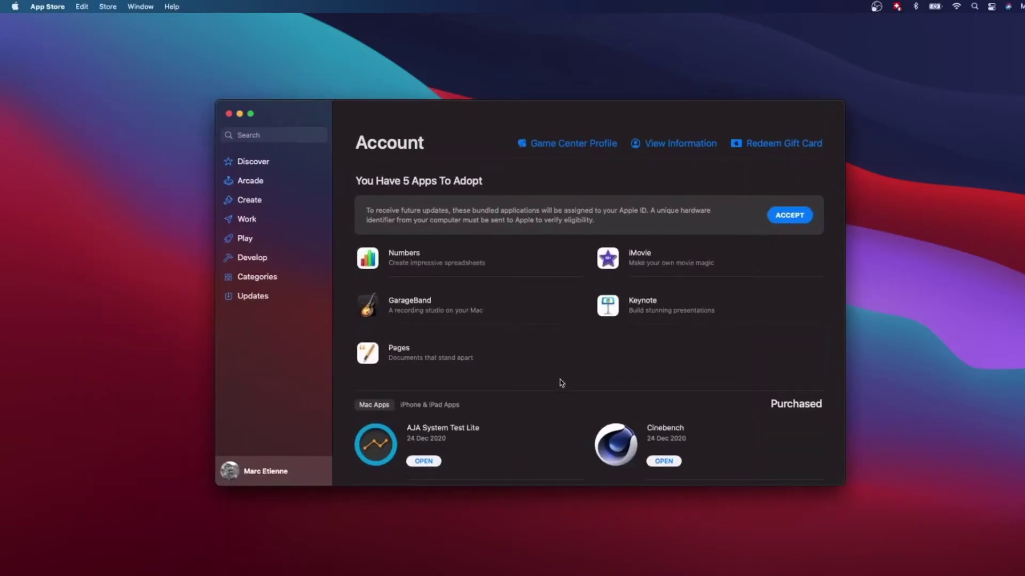
scroll(560, 383, "down", 2)
scroll(560, 382, "down", 8)
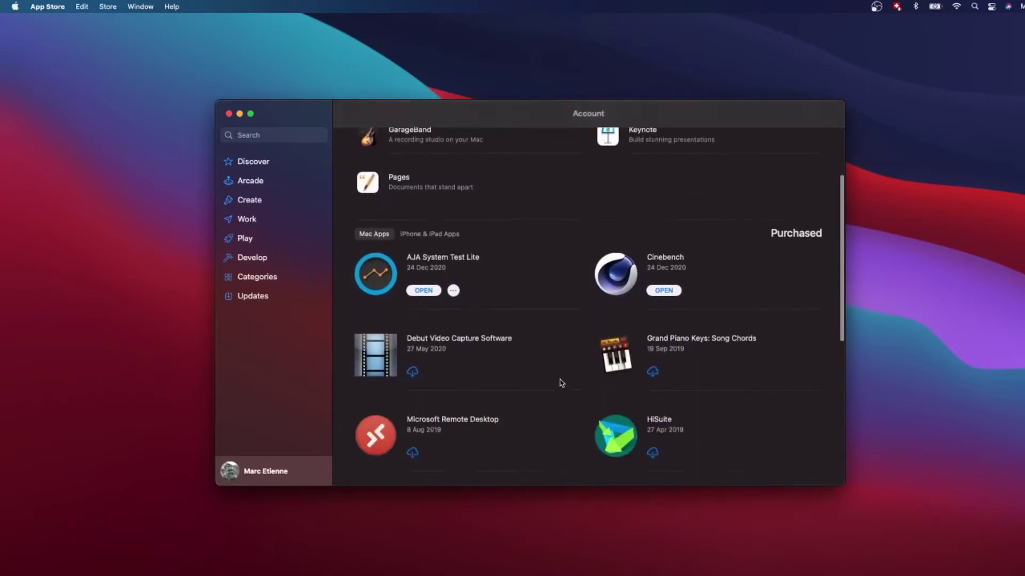
scroll(561, 382, "down", 5)
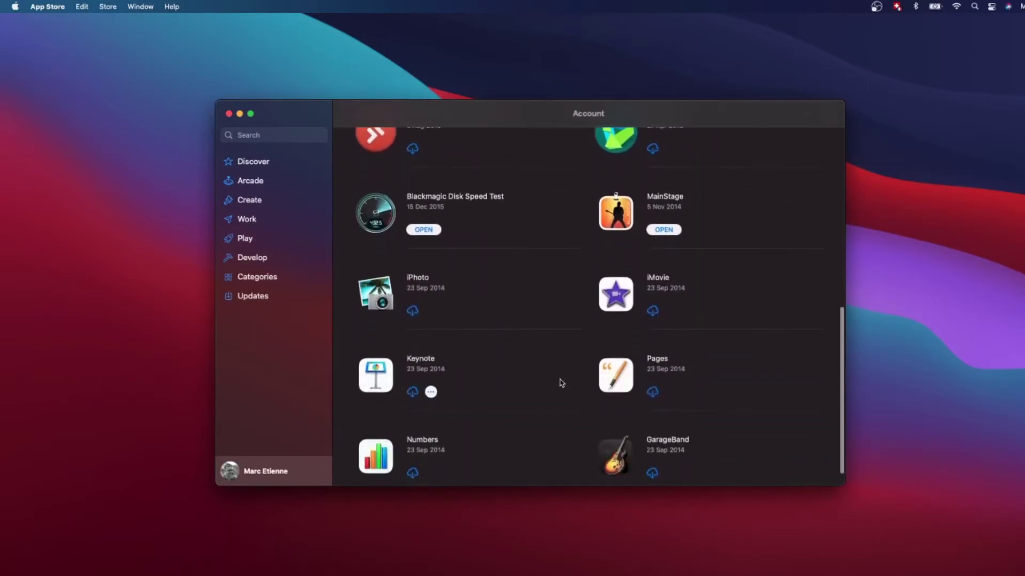
scroll(560, 382, "up", 1)
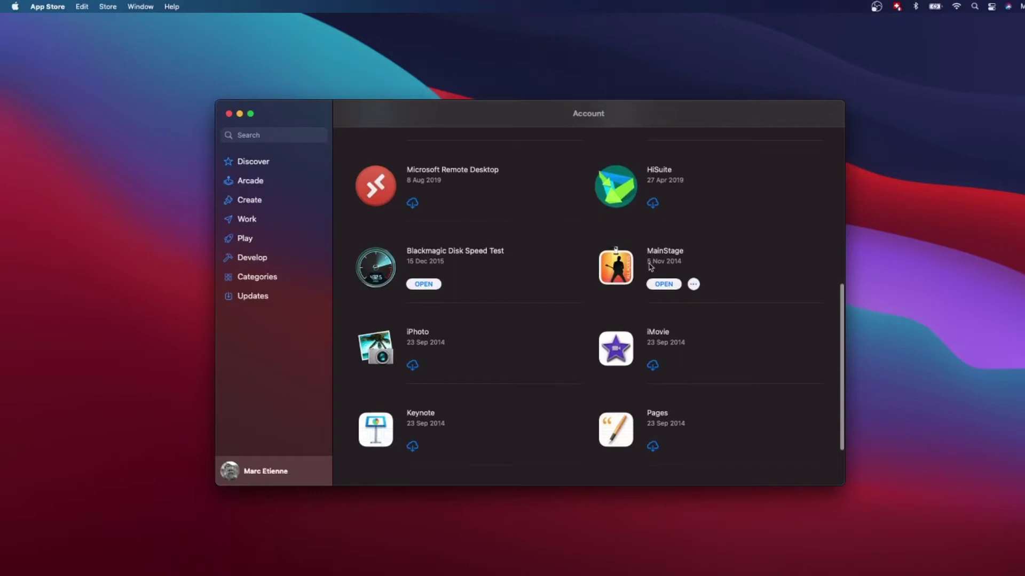
scroll(532, 310, "up", 3)
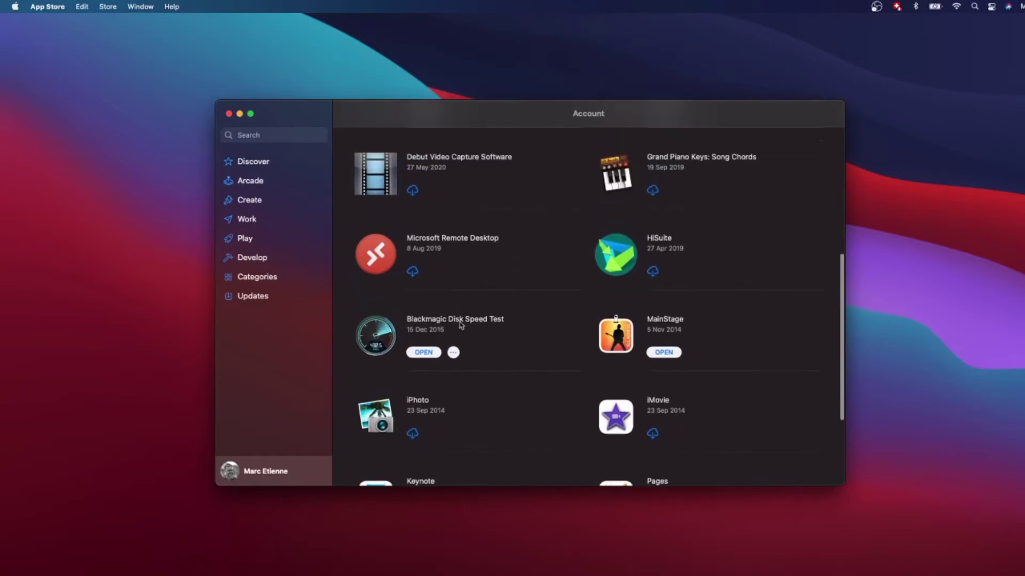
scroll(511, 386, "down", 1)
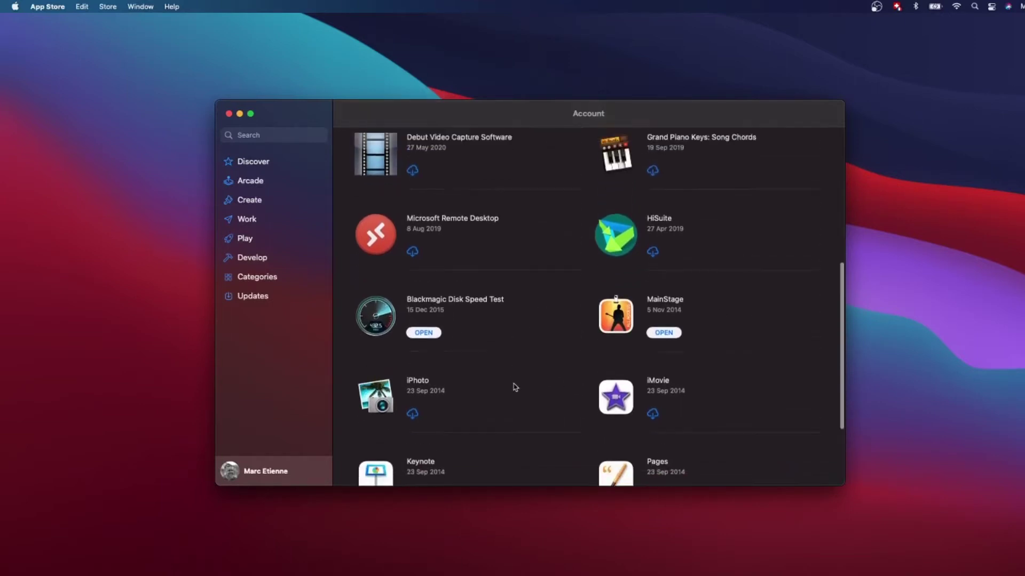
scroll(515, 387, "up", 1)
scroll(515, 387, "up", 3)
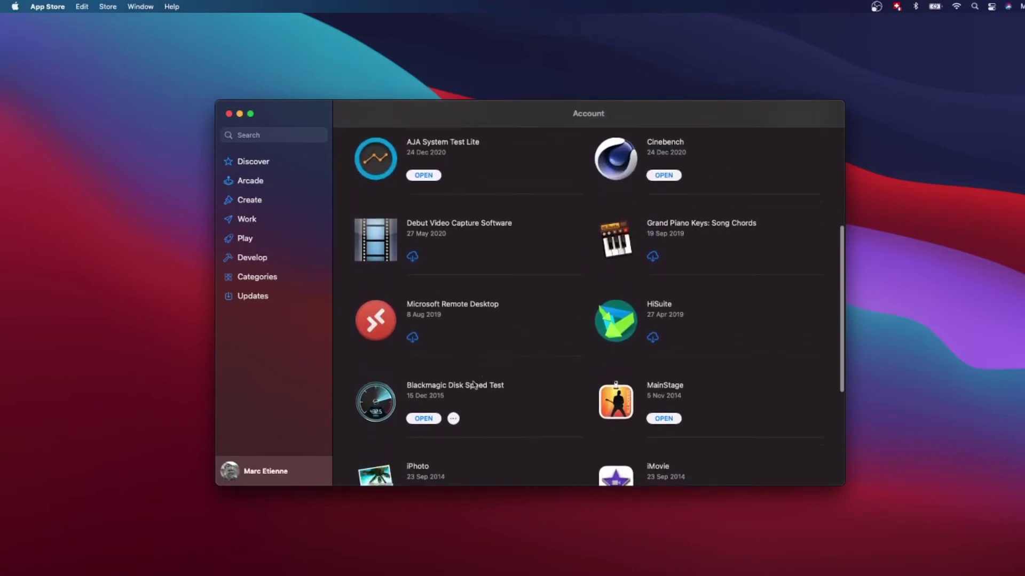
scroll(495, 395, "up", 3)
scroll(495, 396, "up", 2)
scroll(496, 396, "down", 2)
scroll(641, 320, "up", 1)
scroll(534, 350, "down", 5)
scroll(537, 346, "up", 10)
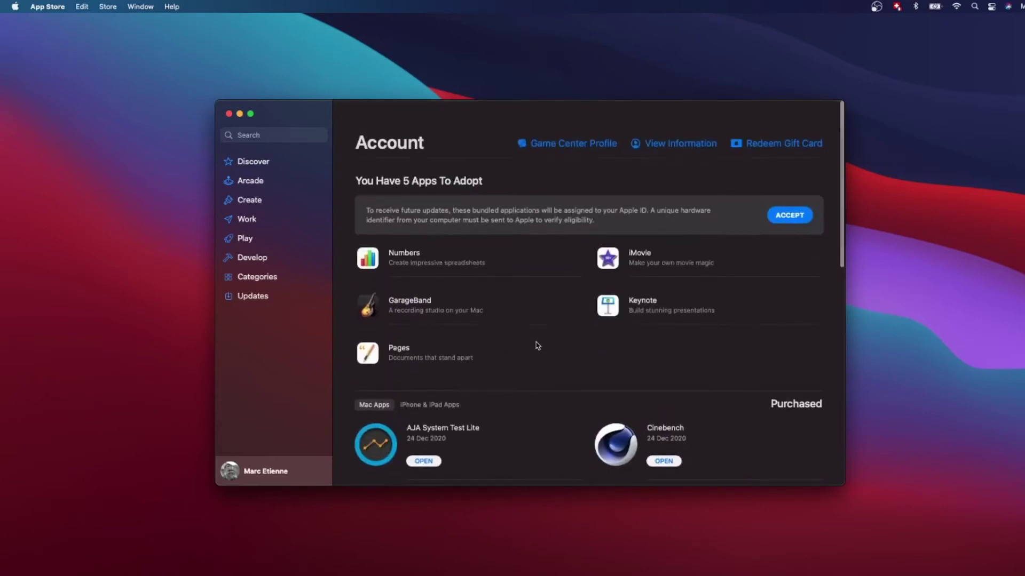
scroll(535, 344, "down", 1)
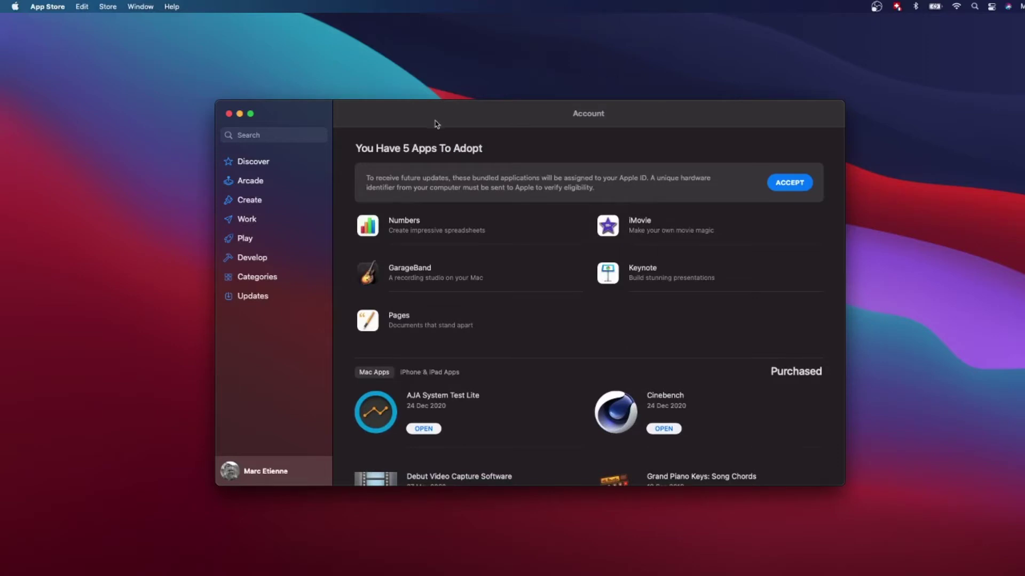
Step: Switch to purchased iPhone & iPad apps and browse to Afro Latin Drum Machine and MKSensation
left_click(430, 373)
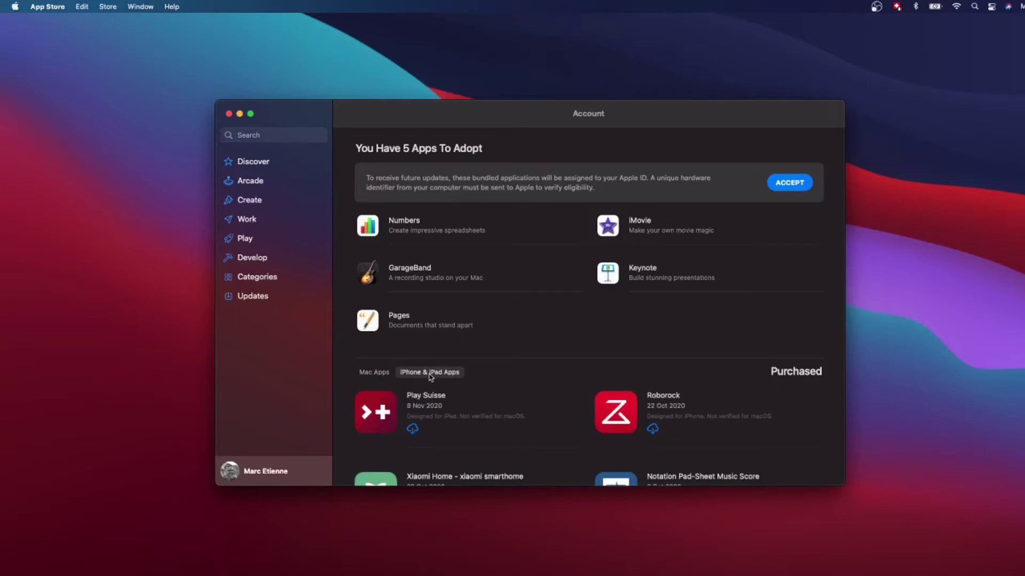
scroll(430, 377, "down", 5)
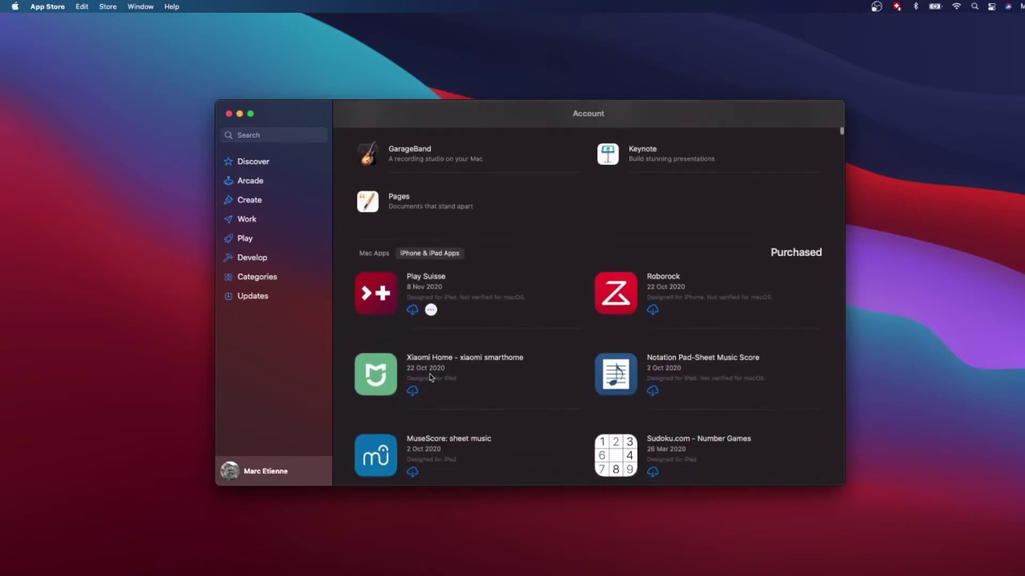
scroll(430, 377, "down", 12)
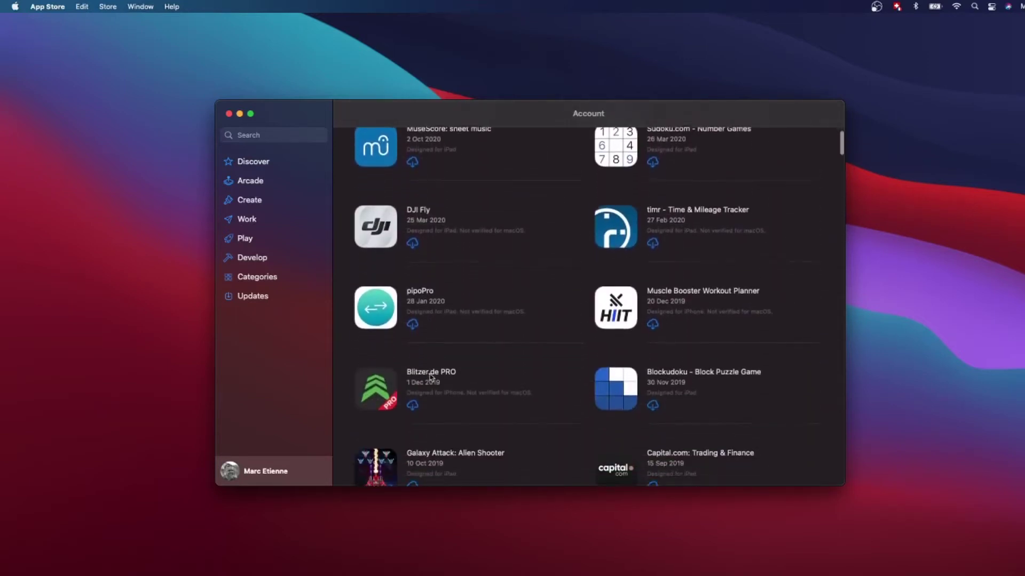
scroll(431, 376, "down", 12)
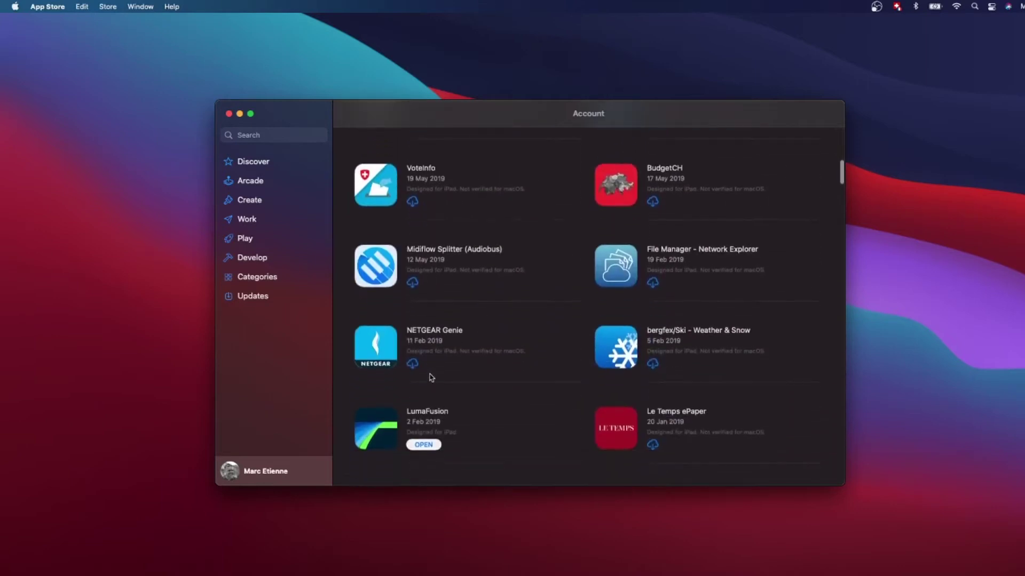
scroll(431, 377, "down", 7)
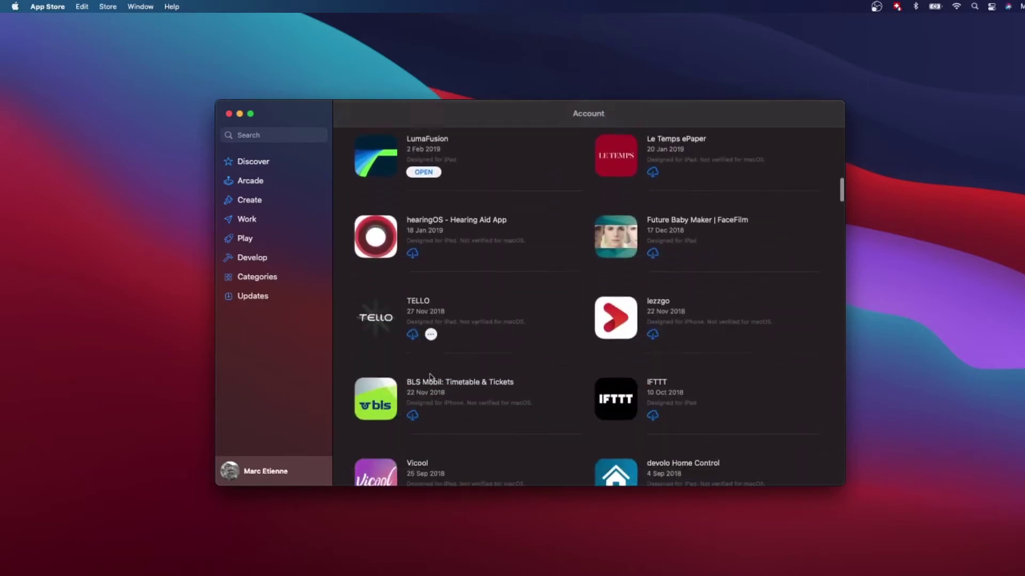
scroll(430, 377, "down", 12)
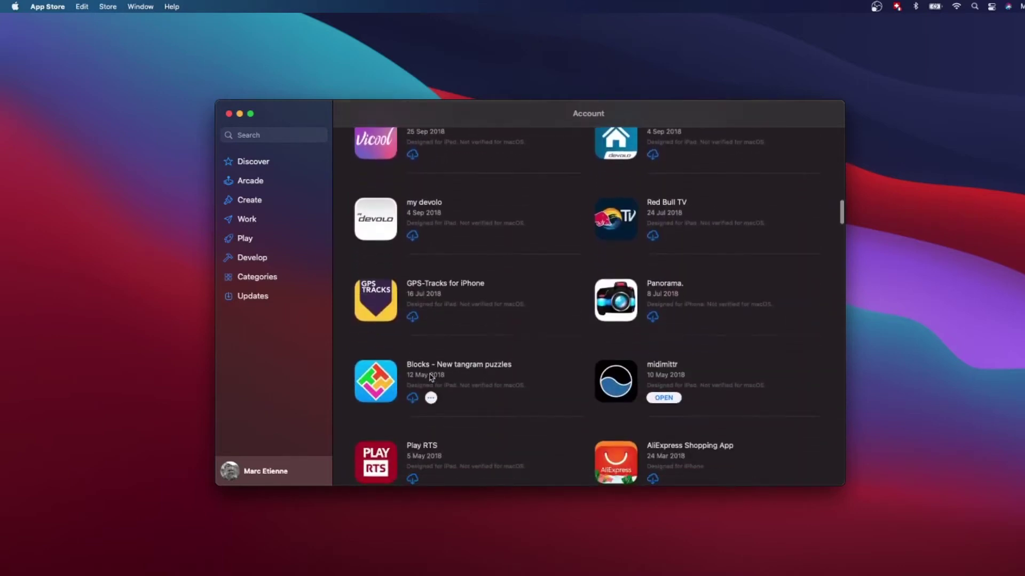
scroll(431, 377, "down", 14)
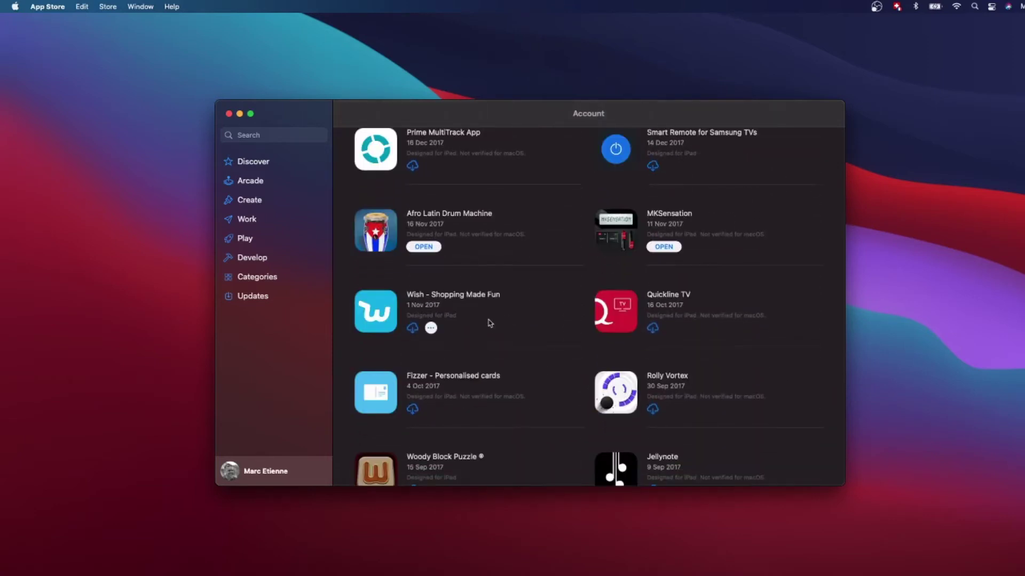
scroll(490, 323, "up", 3)
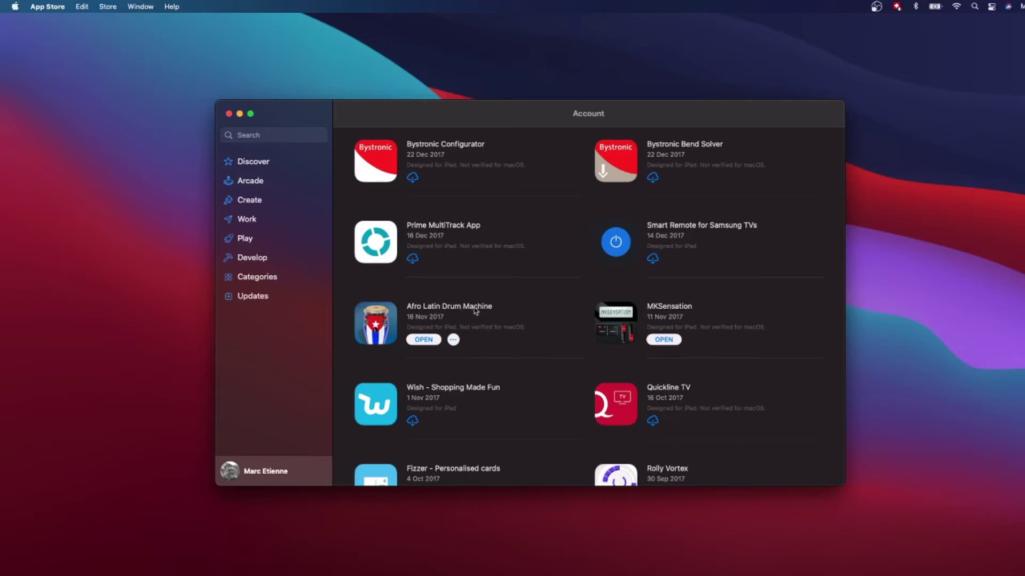
scroll(476, 310, "down", 5)
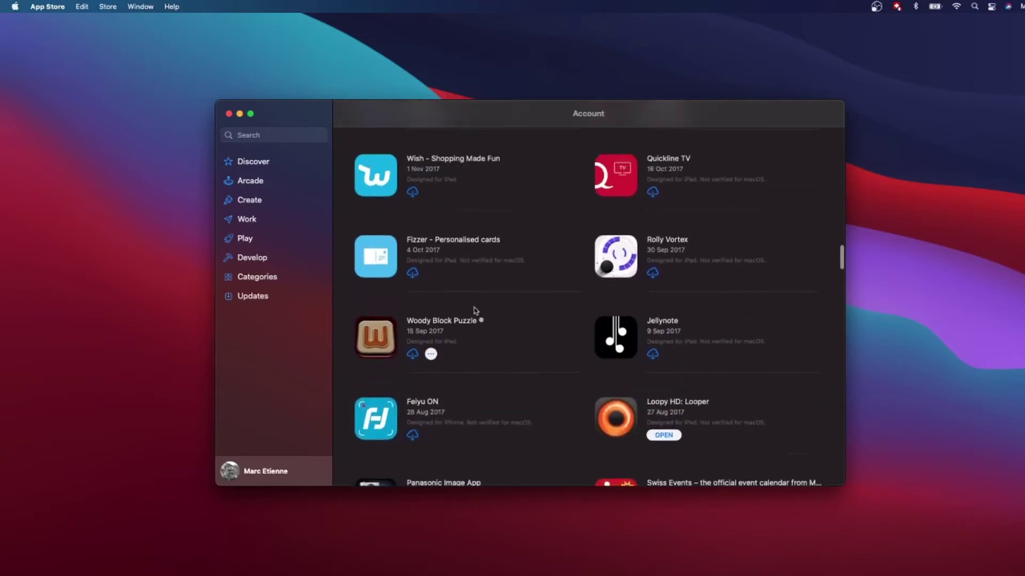
scroll(476, 306, "up", 2)
scroll(476, 307, "down", 5)
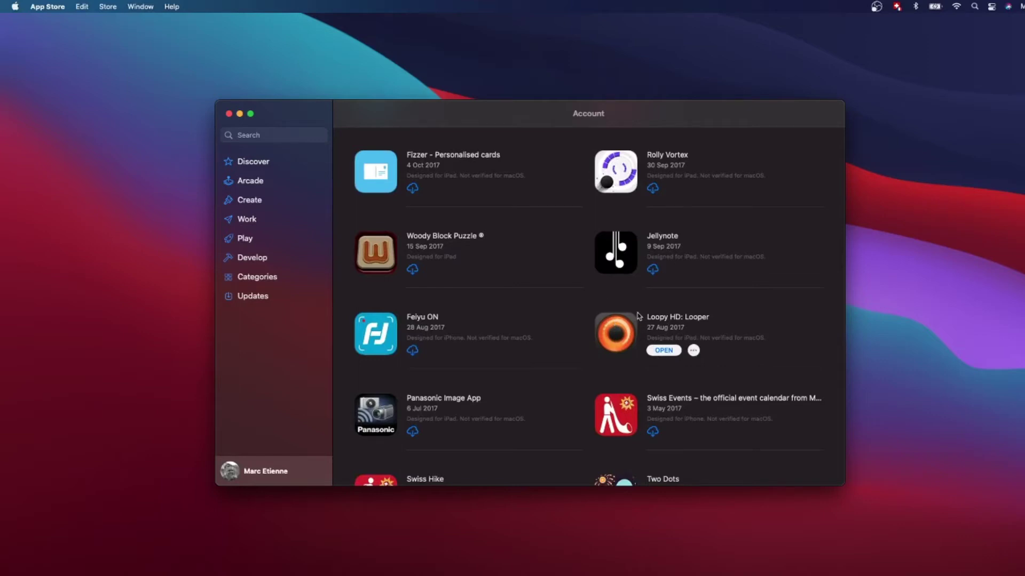
scroll(574, 315, "up", 6)
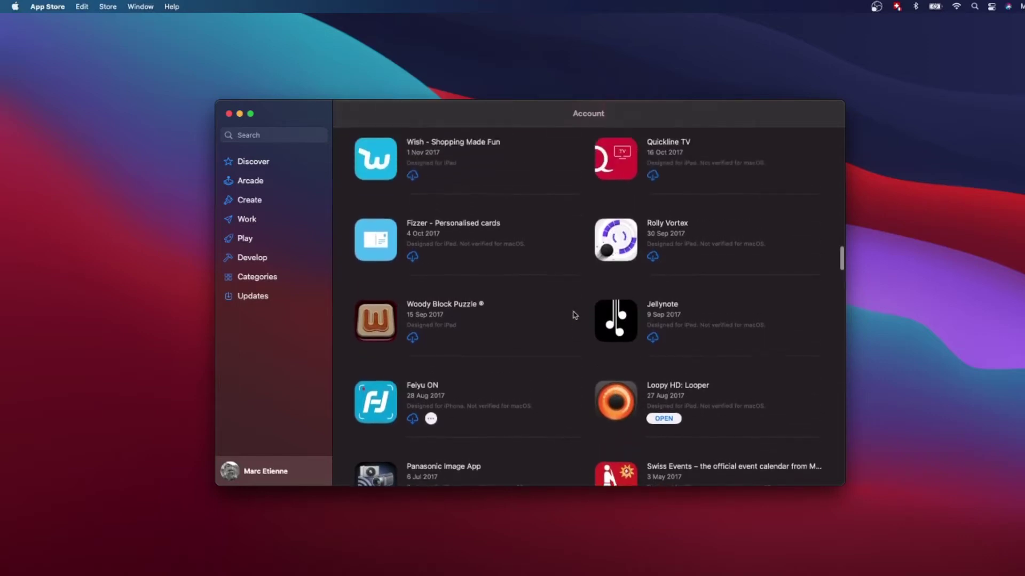
scroll(575, 315, "up", 20)
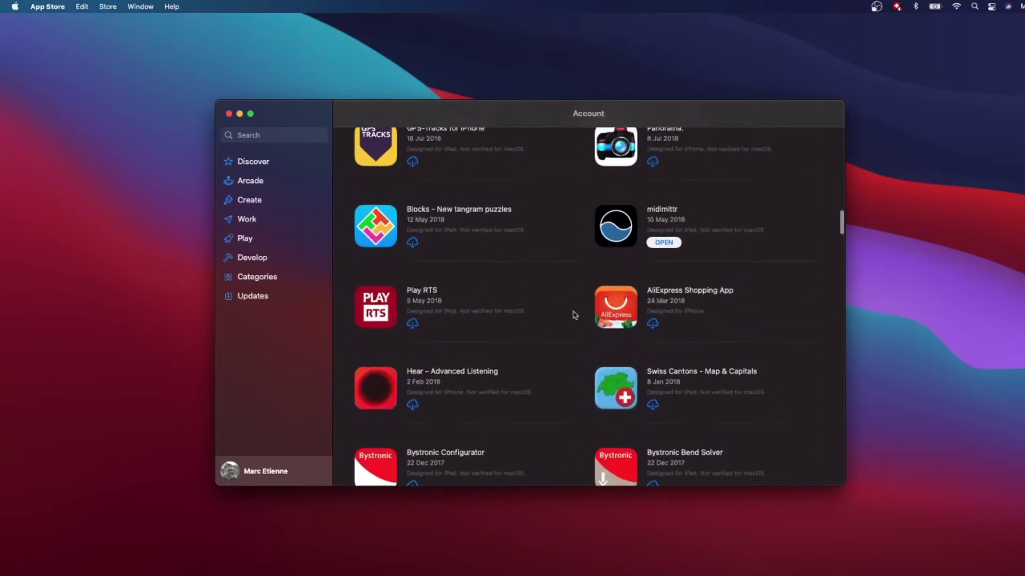
scroll(575, 315, "up", 15)
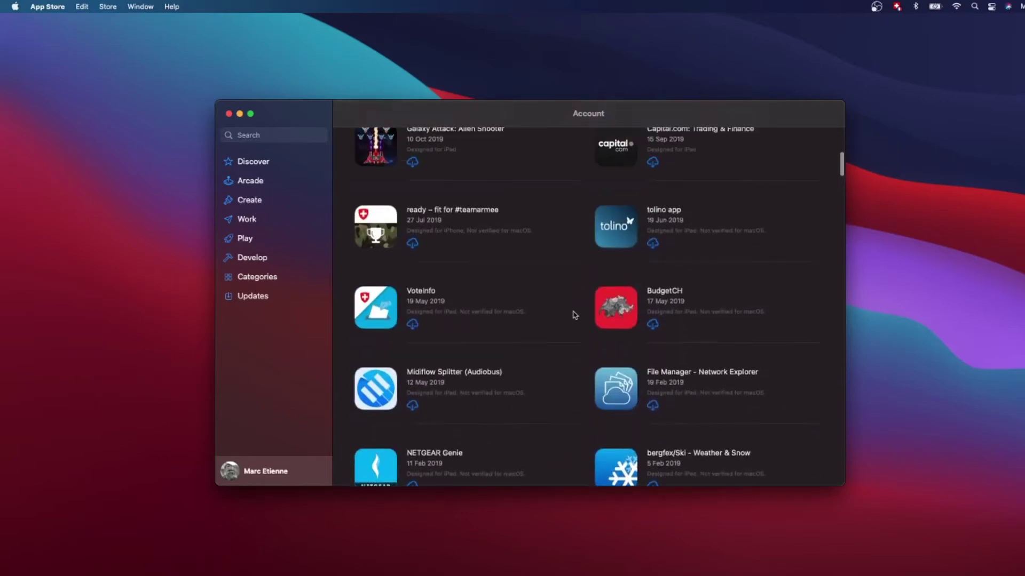
scroll(574, 315, "up", 15)
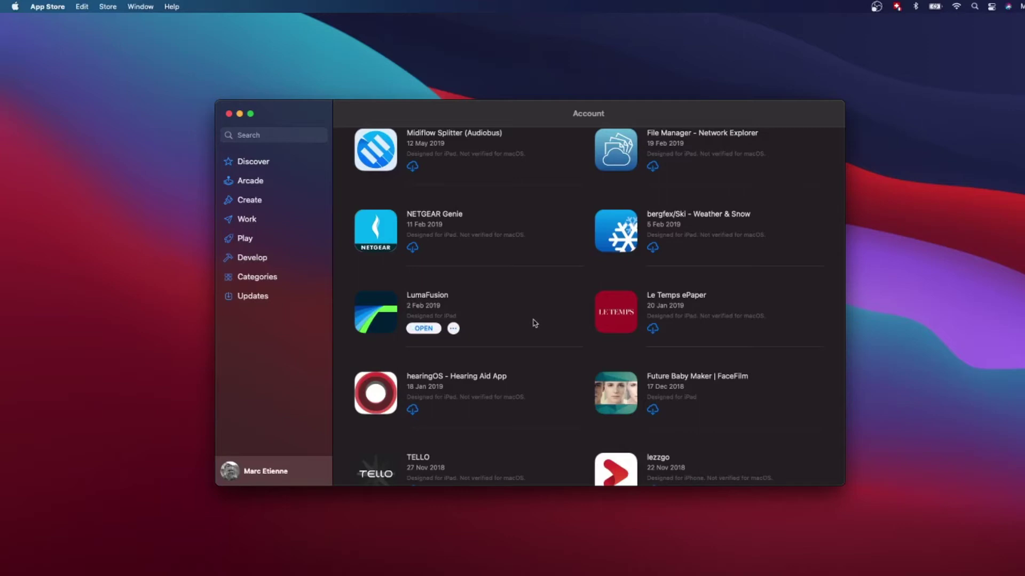
scroll(538, 318, "down", 10)
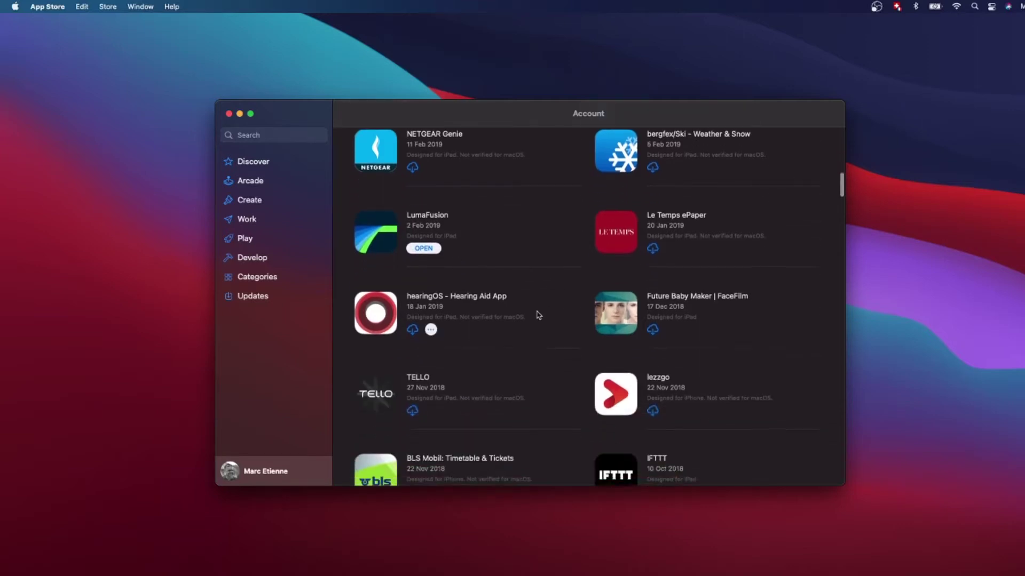
scroll(538, 315, "down", 8)
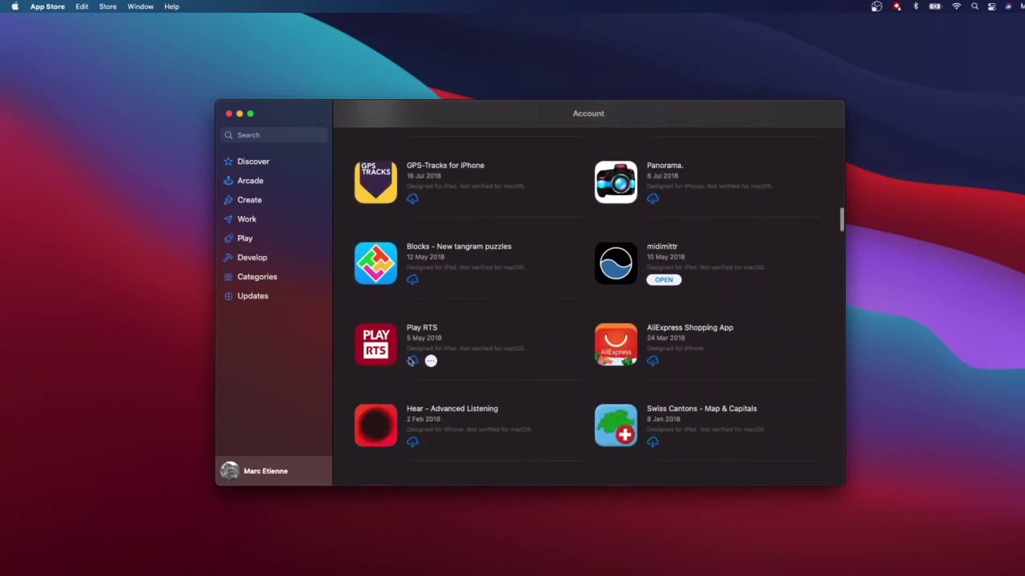
scroll(410, 363, "down", 3)
scroll(411, 362, "down", 6)
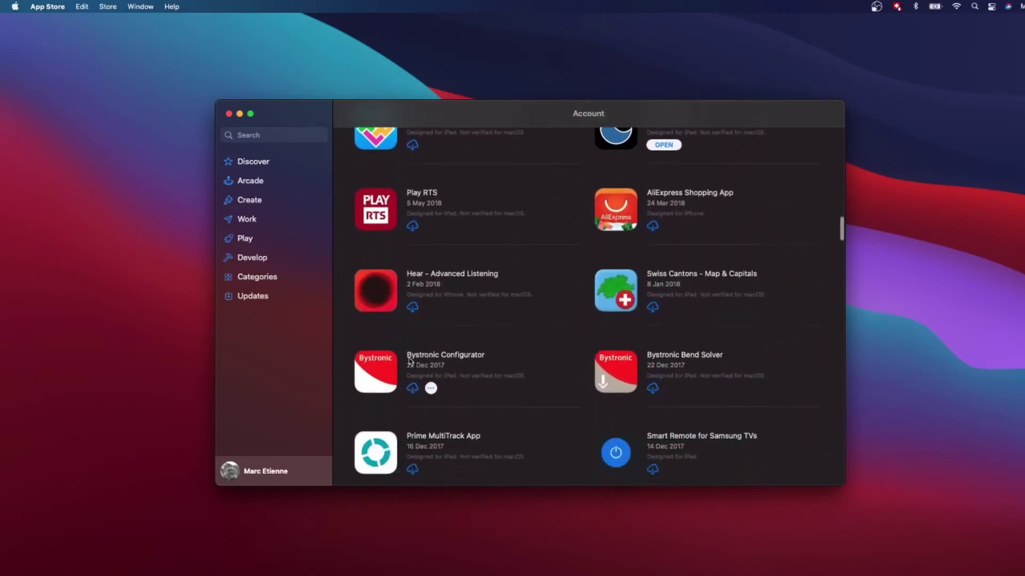
scroll(411, 362, "down", 6)
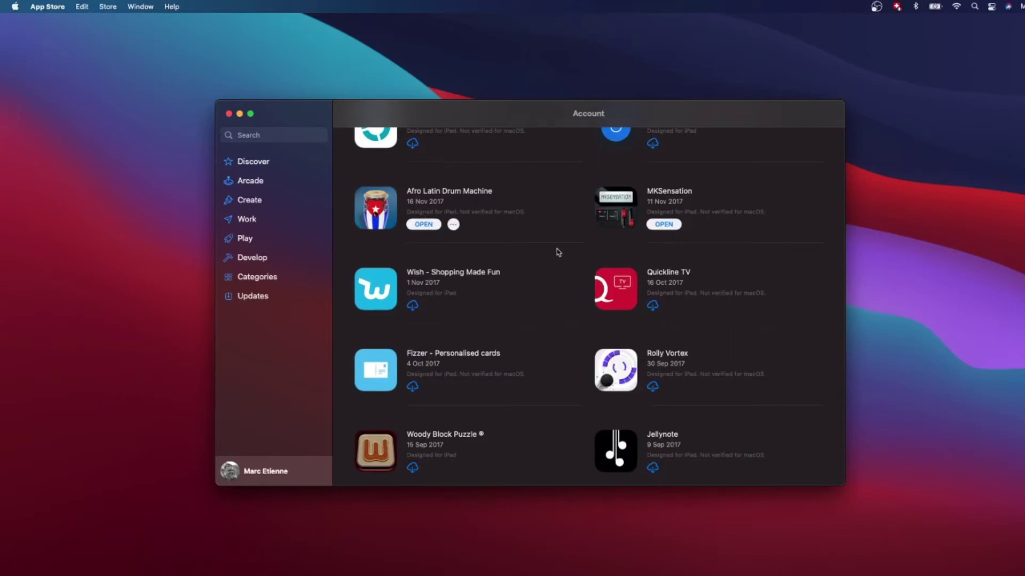
scroll(541, 255, "up", 2)
scroll(538, 254, "up", 5)
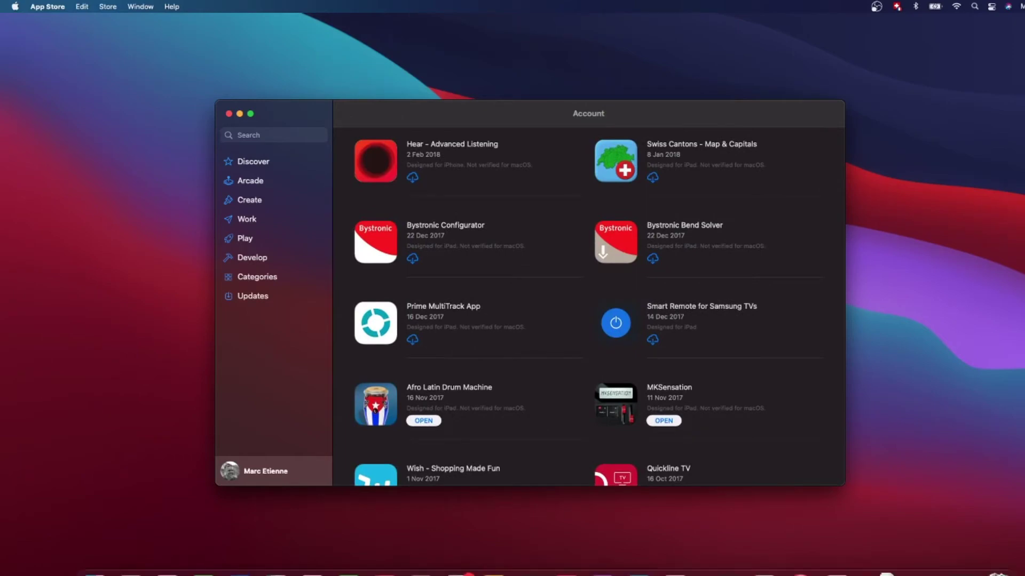
Step: In Finder, open the iOS folder inside Applications to list the installed iPad apps
left_click(94, 572)
left_click(261, 129)
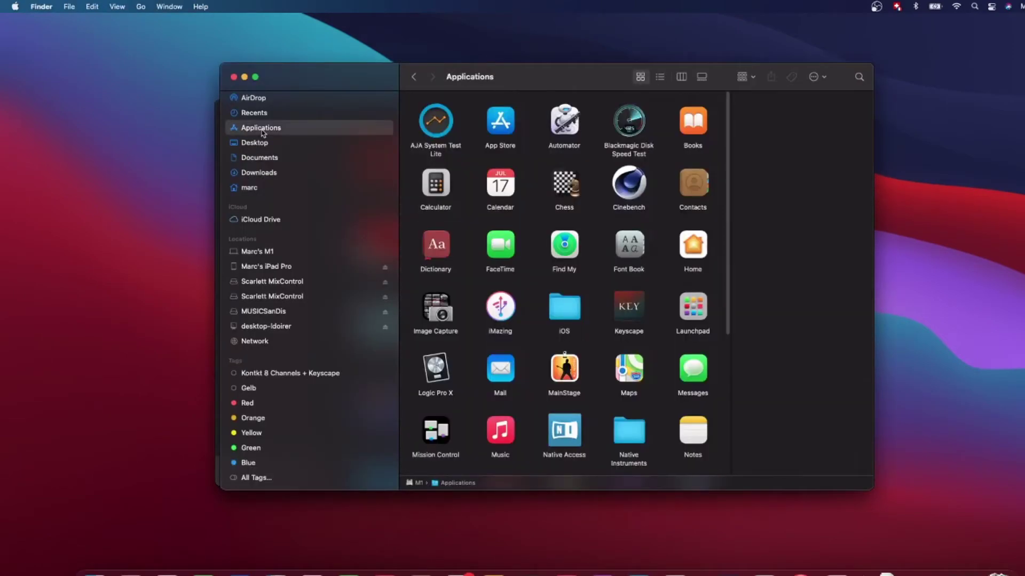
double_click(509, 228)
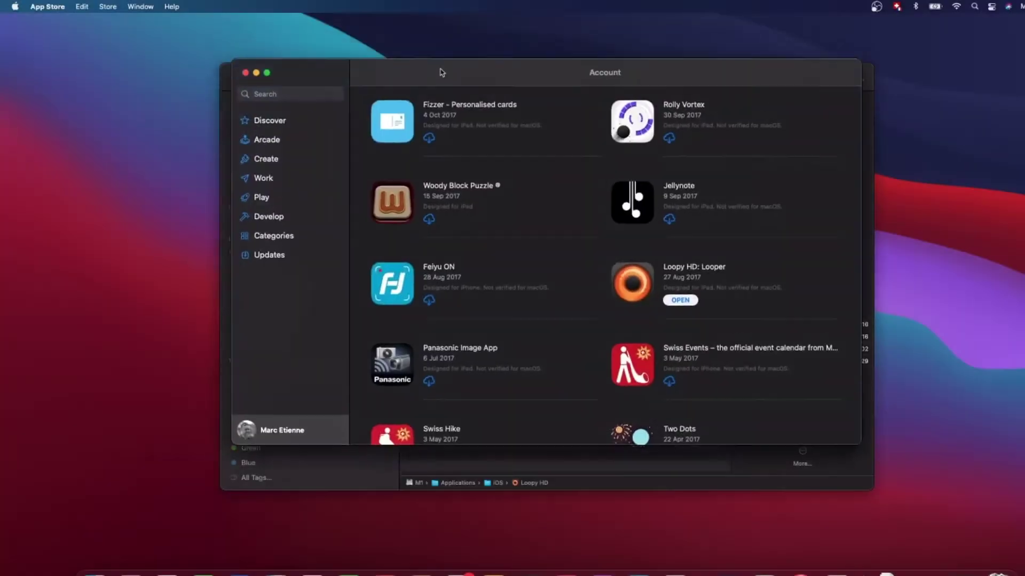
Step: Move App Store aside and select Cubasis 3 in Finder to see its 1.22 GB size
left_click_drag(441, 71, 468, 92)
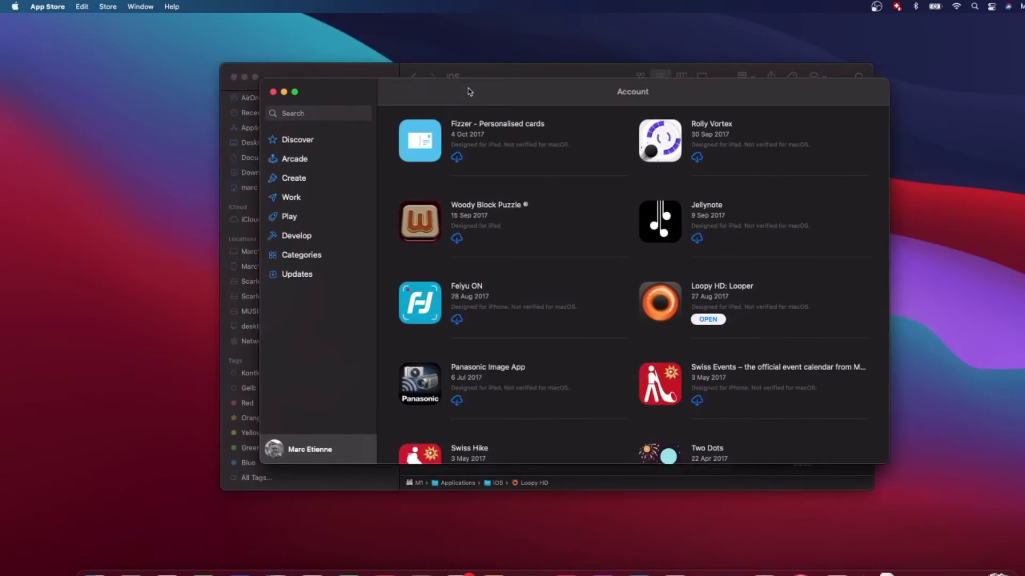
scroll(531, 233, "down", 2)
scroll(520, 167, "up", 8)
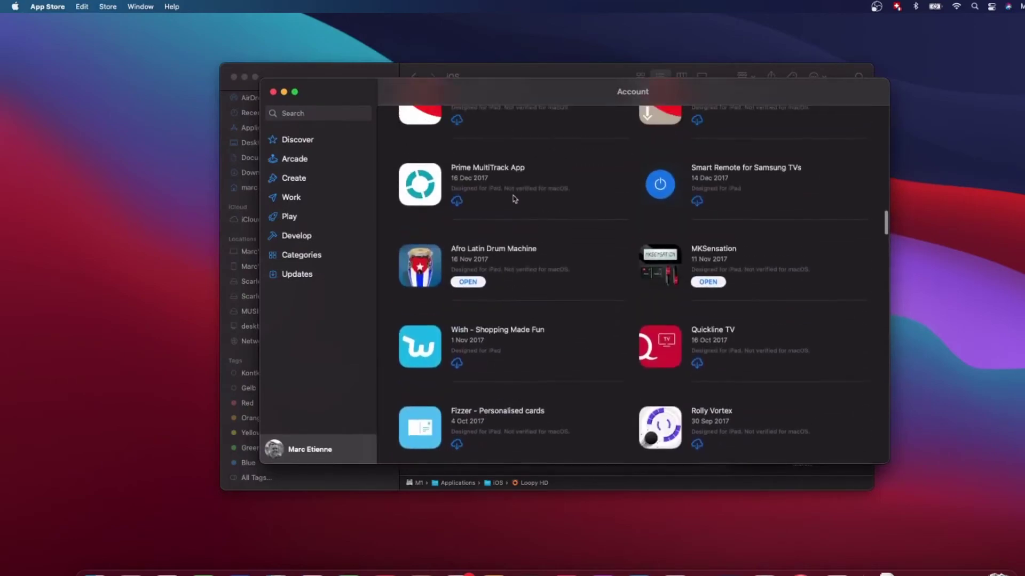
left_click_drag(492, 97, 405, 429)
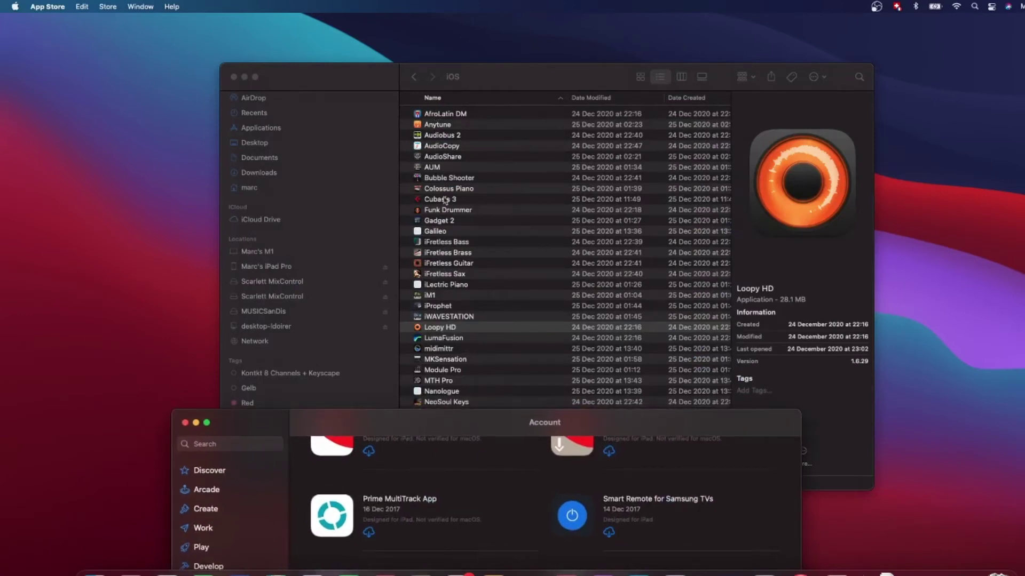
key("super+Tab")
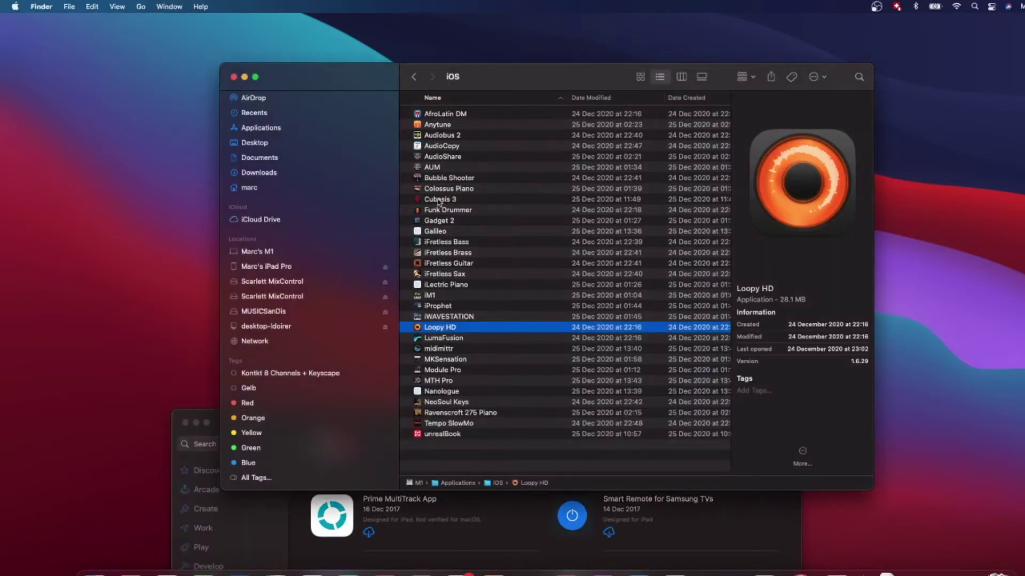
left_click(438, 201)
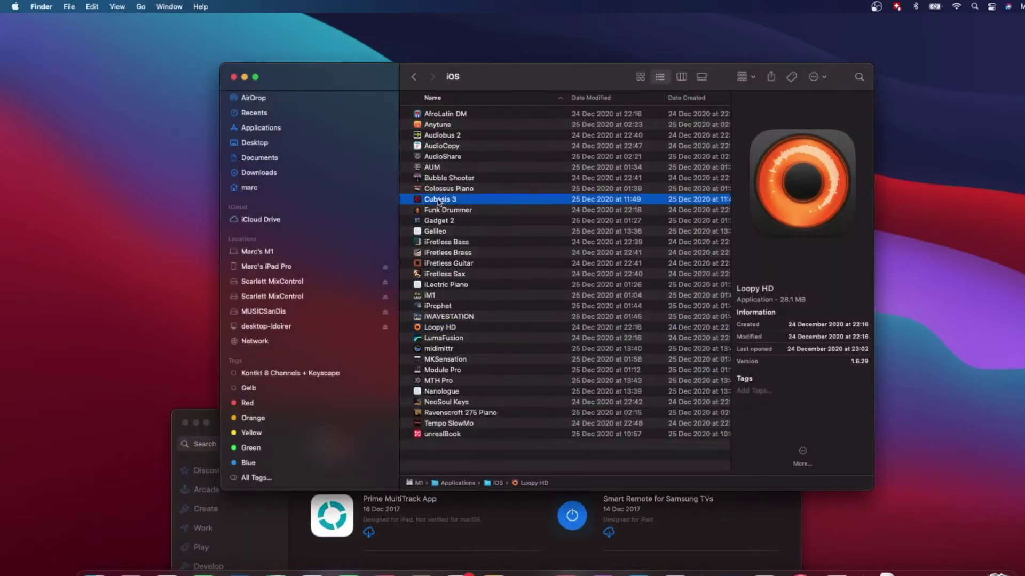
Step: Bring App Store back over Finder and scroll through its purchased iPhone & iPad apps
left_click(488, 549)
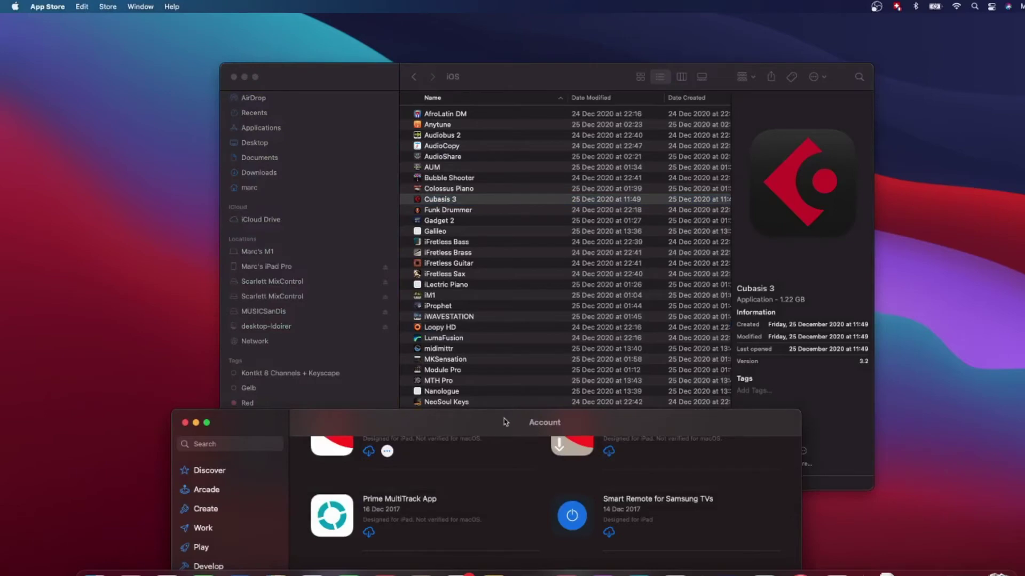
left_click_drag(506, 422, 554, 93)
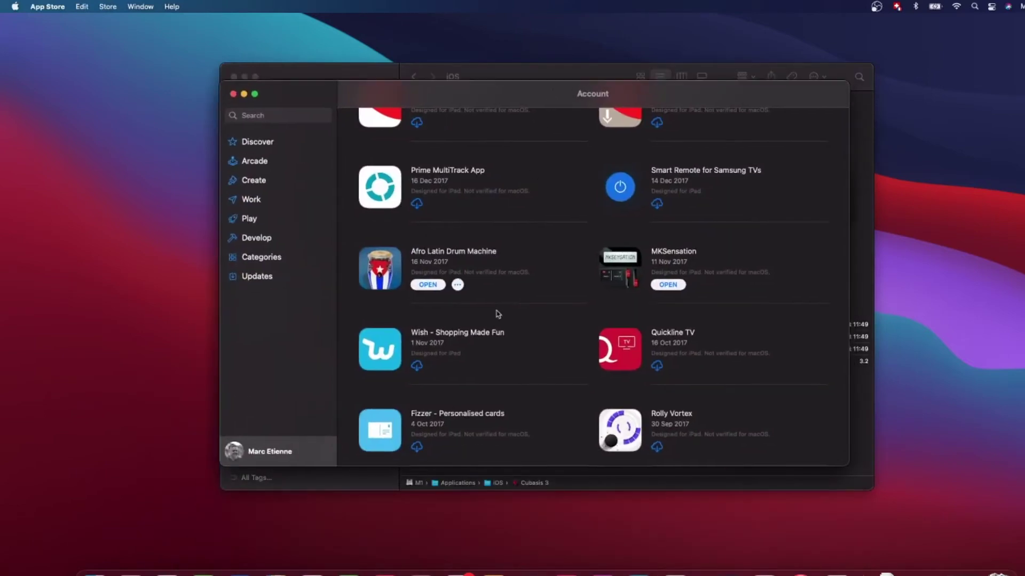
scroll(499, 306, "up", 3)
scroll(501, 308, "down", 5)
scroll(502, 308, "down", 10)
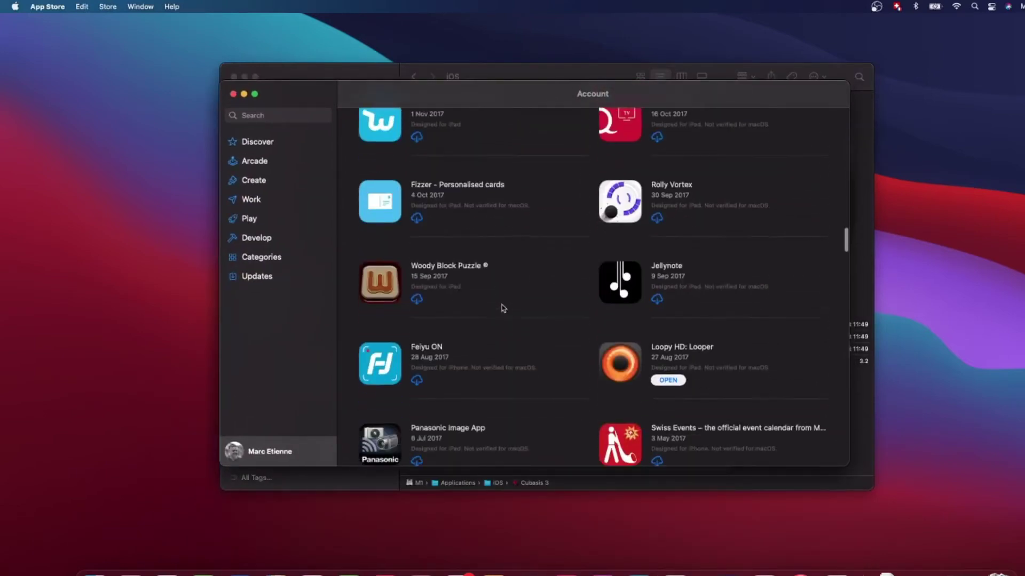
scroll(501, 308, "down", 9)
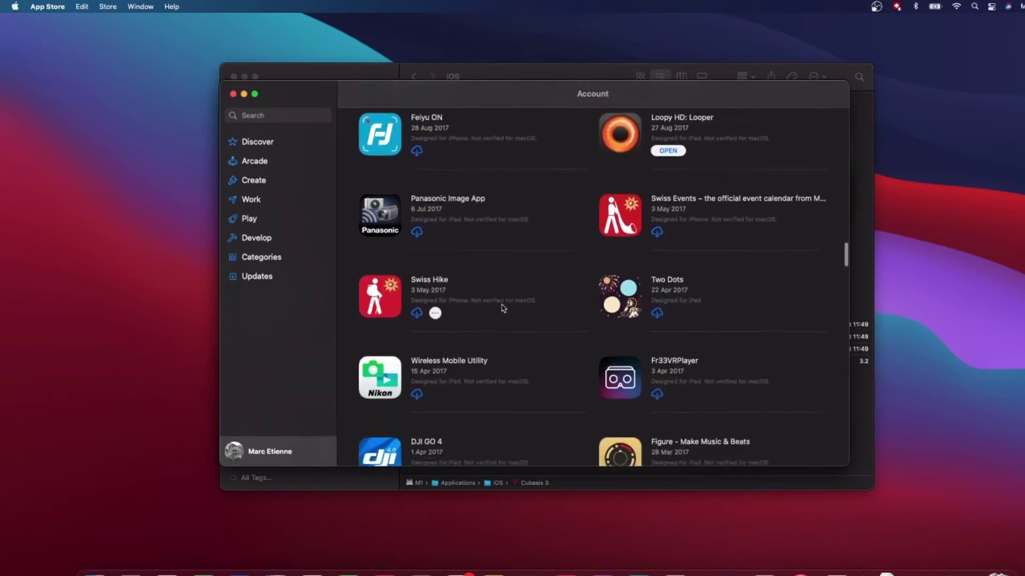
scroll(501, 308, "down", 4)
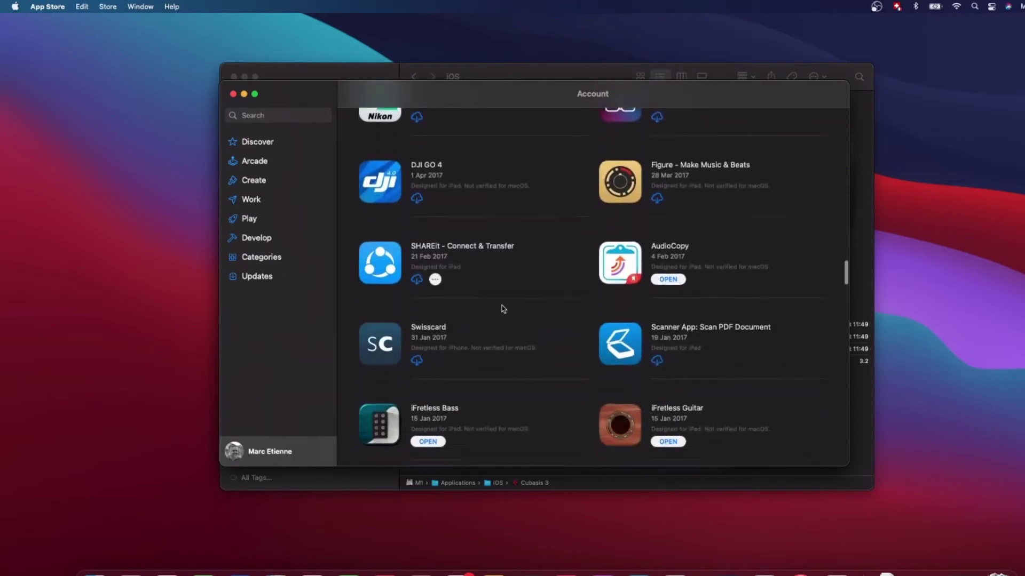
scroll(504, 293, "up", 11)
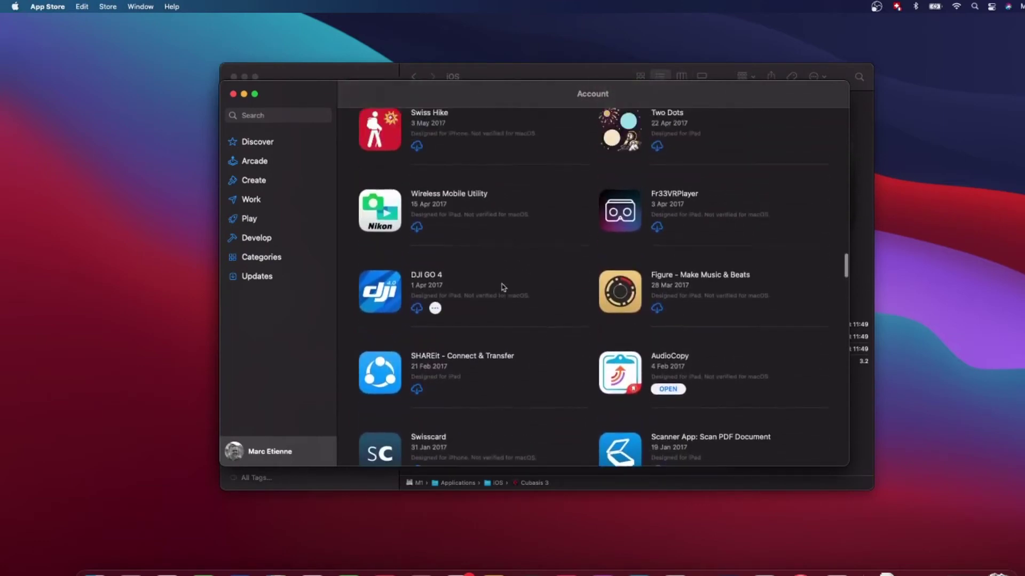
mouse_move(502, 288)
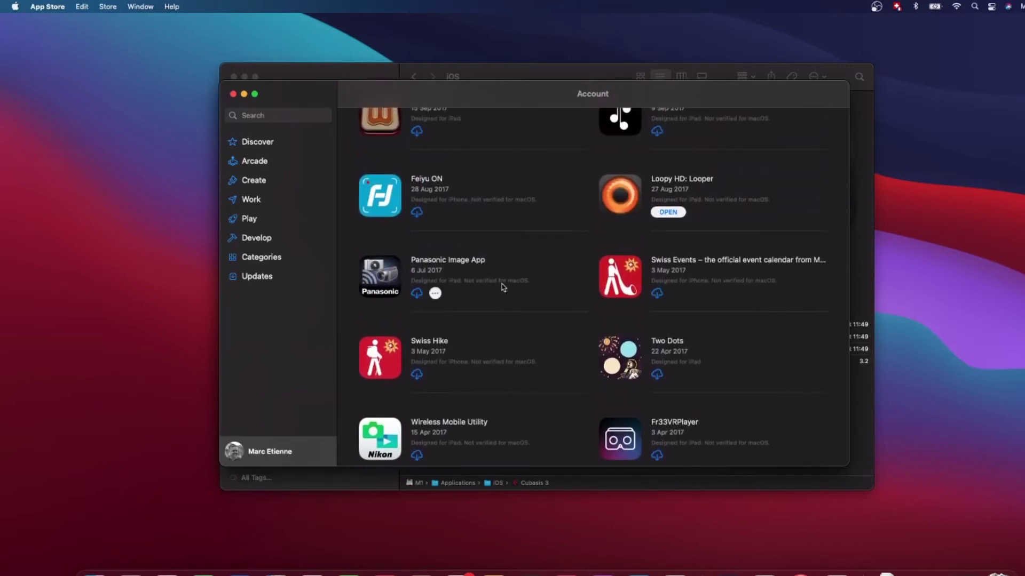
scroll(501, 289, "up", 15)
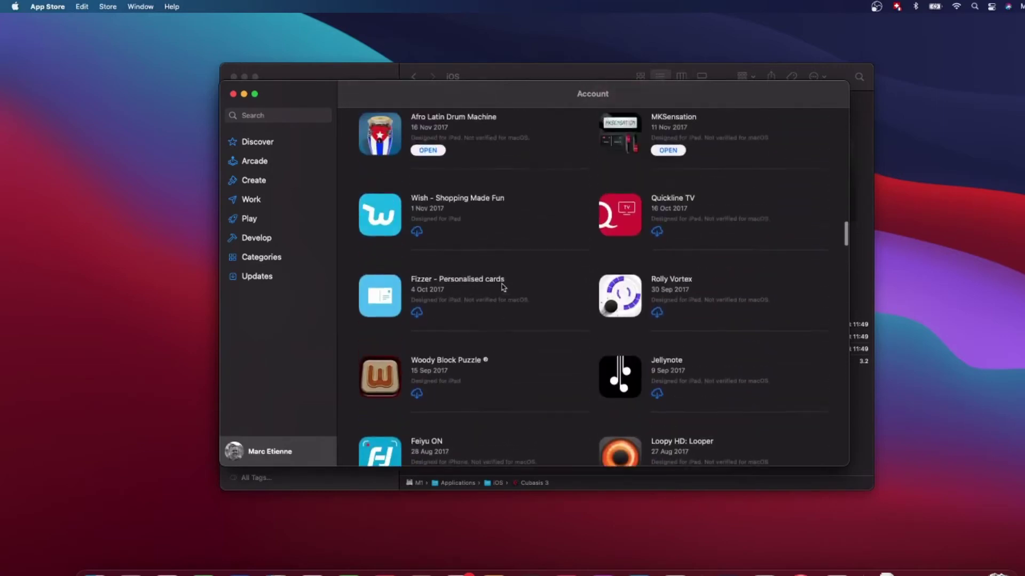
scroll(480, 299, "up", 20)
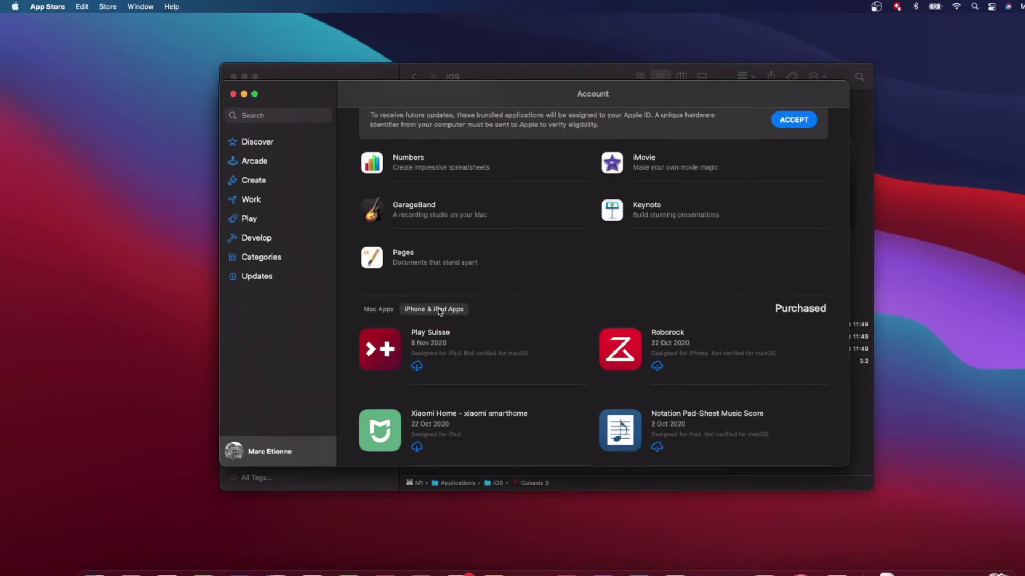
scroll(443, 314, "down", 1)
mouse_move(450, 322)
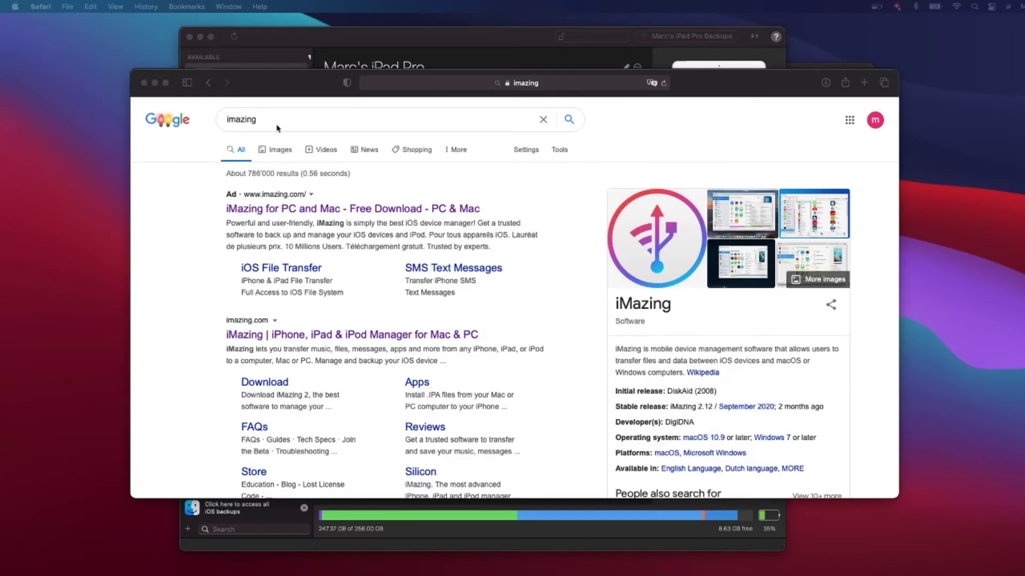
Step: Open the imazing.com homepage from the first Google result for 'imazing'
left_click(287, 214)
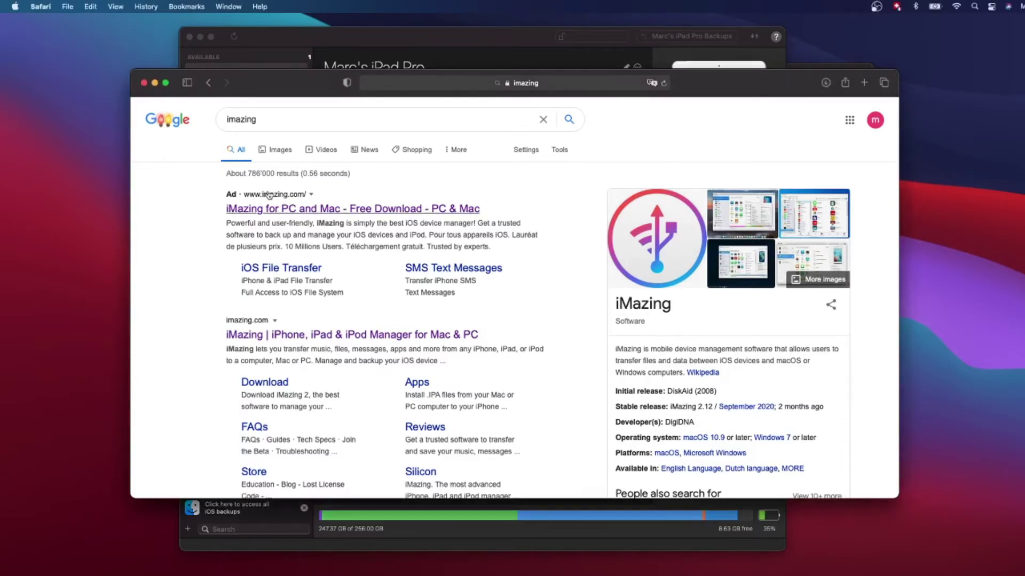
left_click(300, 213)
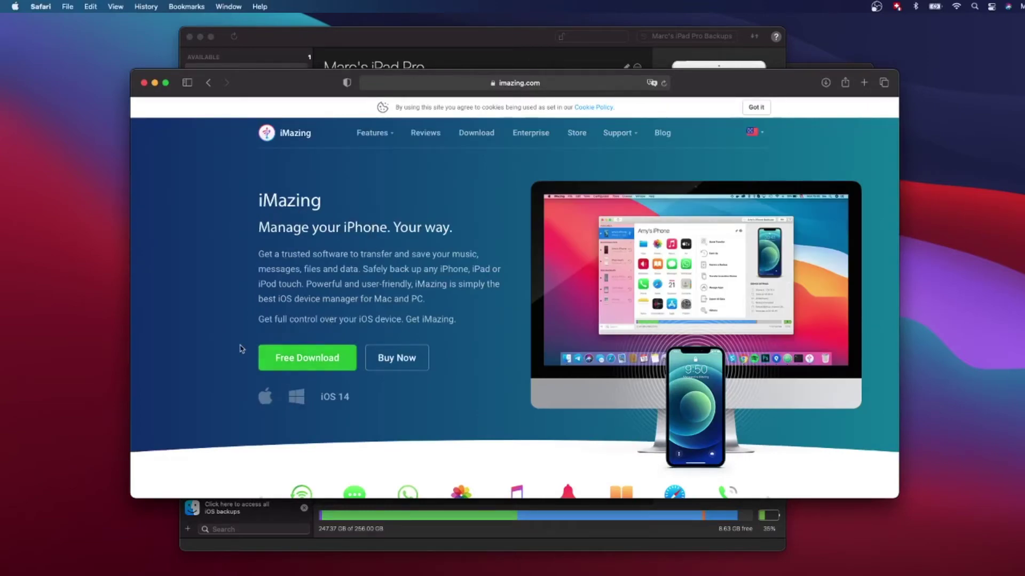
scroll(242, 342, "down", 2)
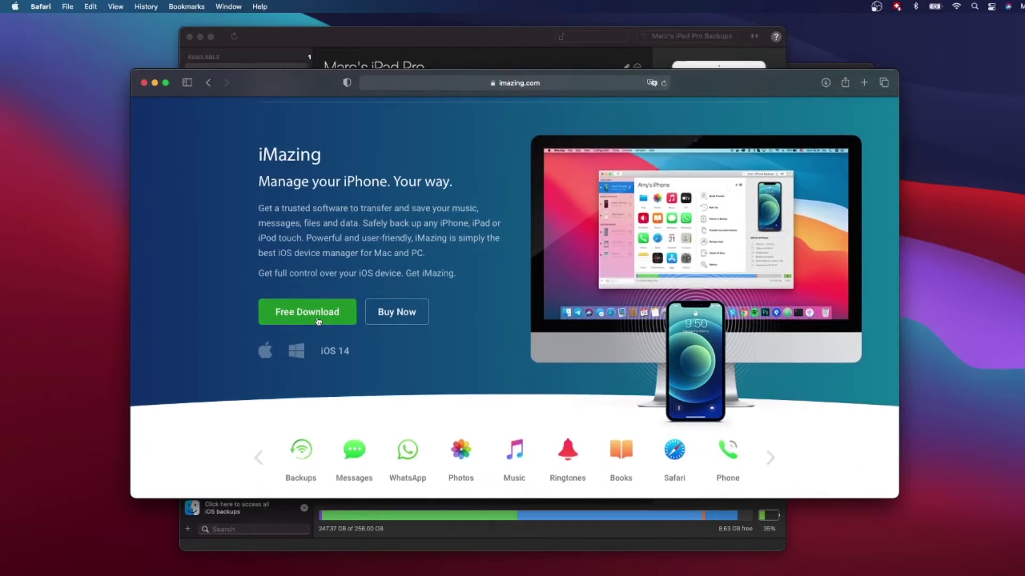
key("super+Tab")
Step: Select the iMazing process in Activity Monitor to confirm it runs as Apple architecture
scroll(178, 254, "down", 3)
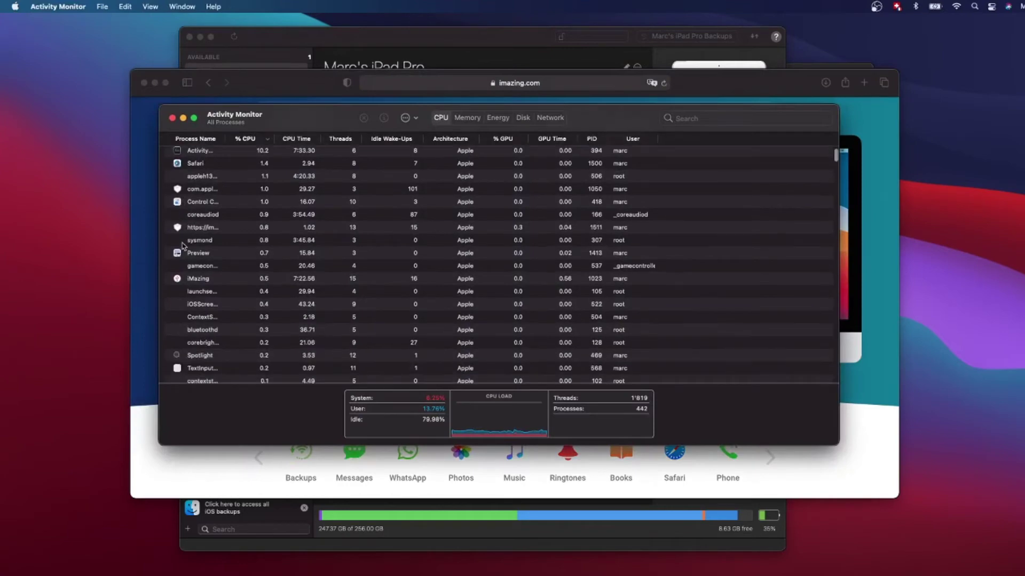
left_click(192, 245)
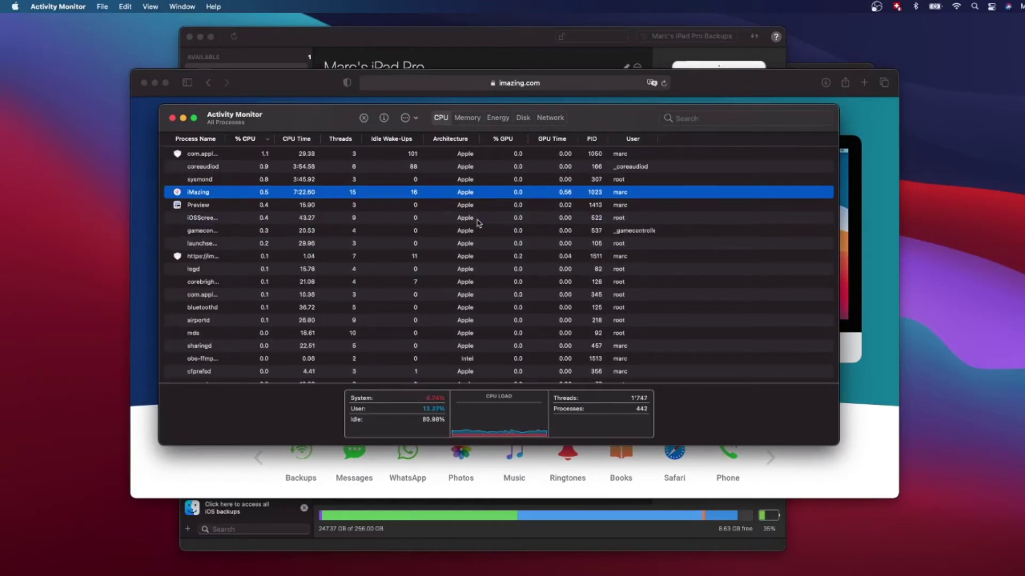
scroll(468, 213, "down", 2)
scroll(468, 213, "up", 3)
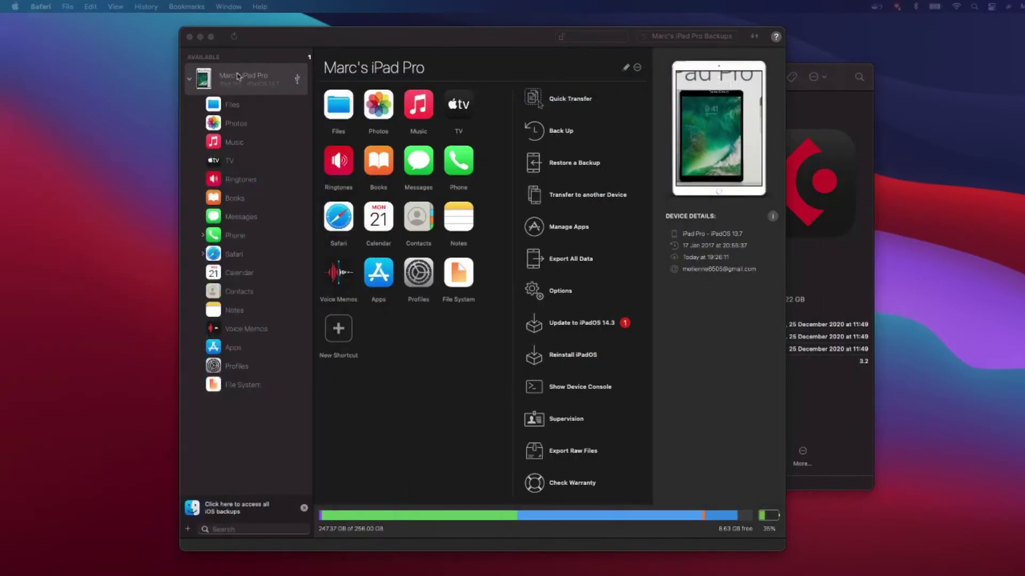
Step: Bring iMazing forward and show the iPad Pro's 202 installed apps
left_click(350, 36)
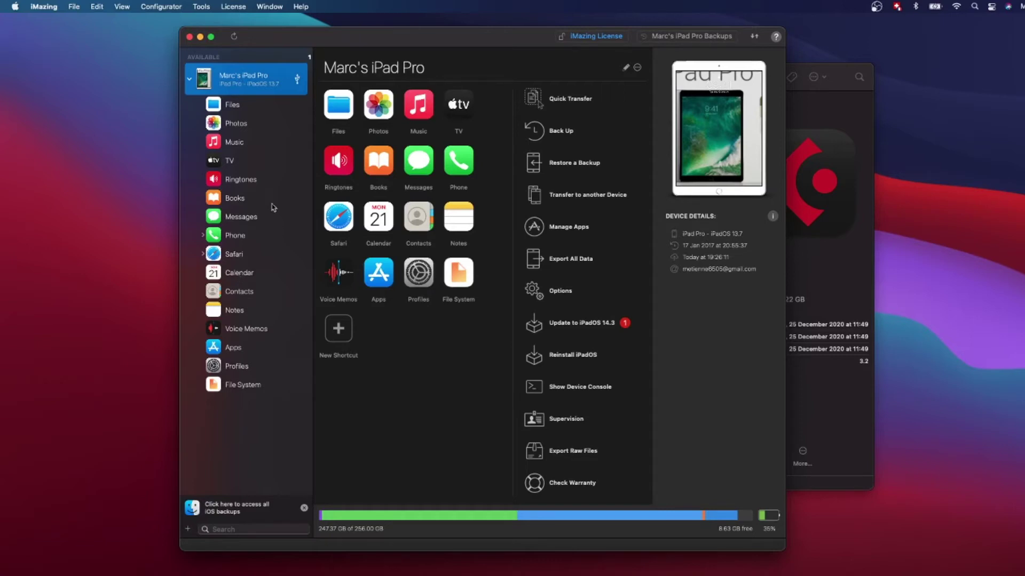
left_click(233, 352)
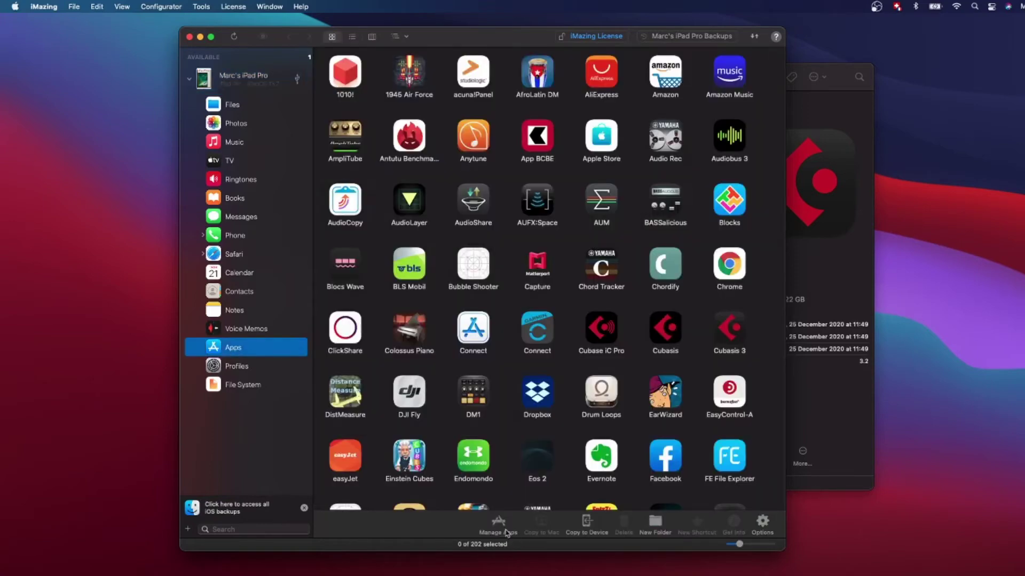
Step: Open the iPad's app management view and scroll through its app list
left_click(498, 523)
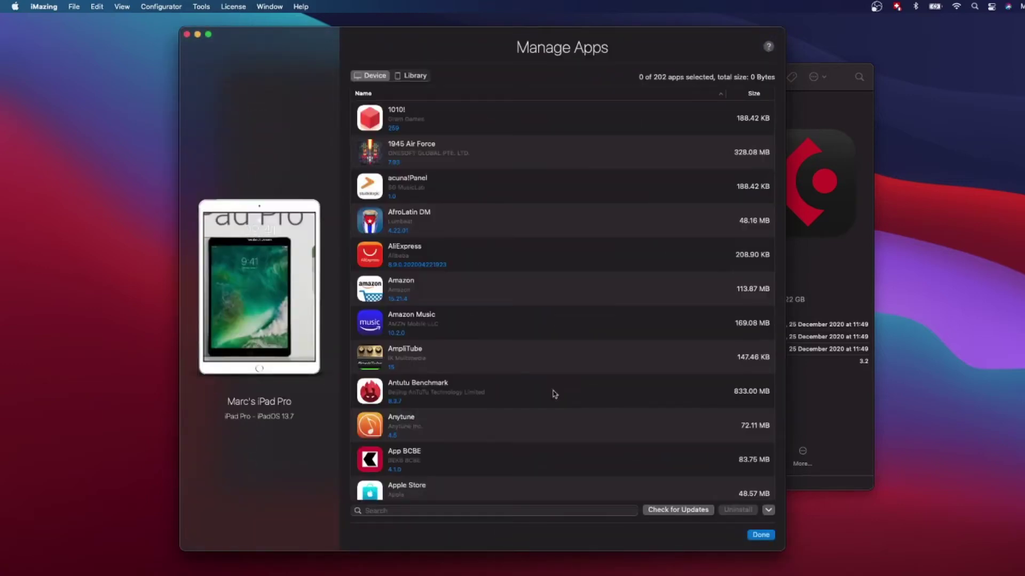
scroll(494, 293, "down", 2)
scroll(494, 292, "down", 9)
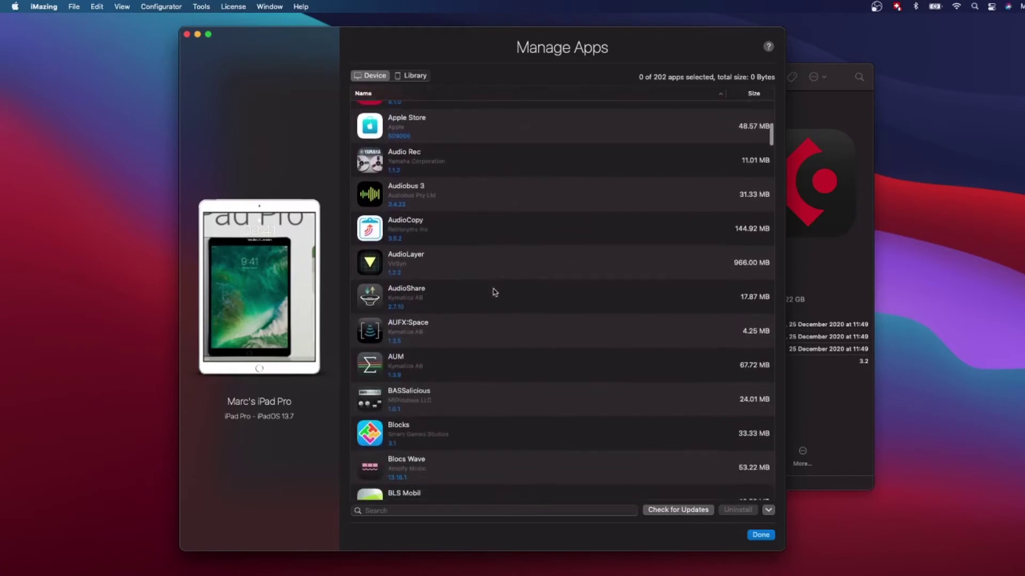
scroll(492, 291, "down", 6)
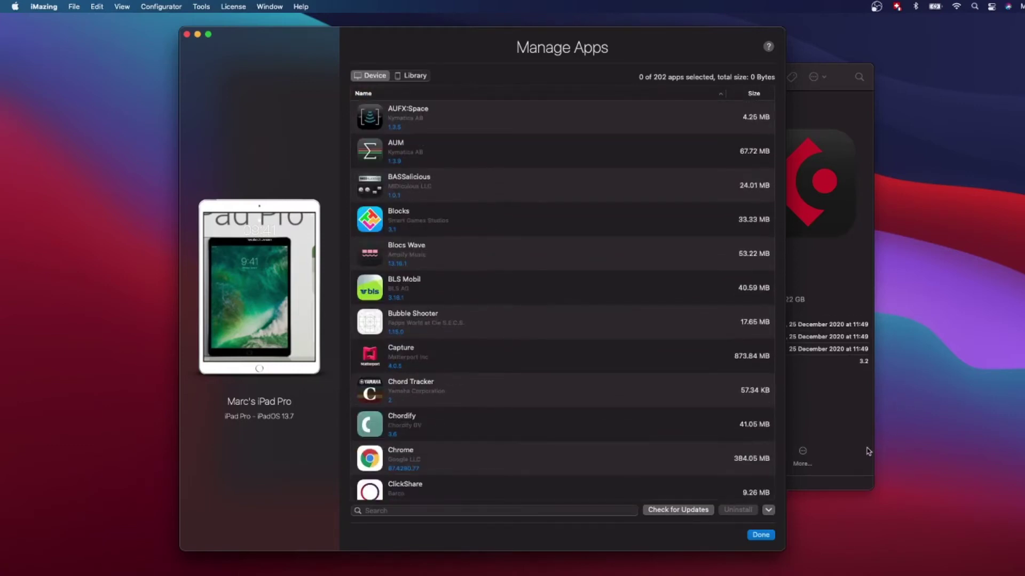
Step: Enlarge the Manage Apps window and browse the account's Library list down toward NeoSoul Keys
left_click_drag(785, 549, 941, 552)
left_click(414, 76)
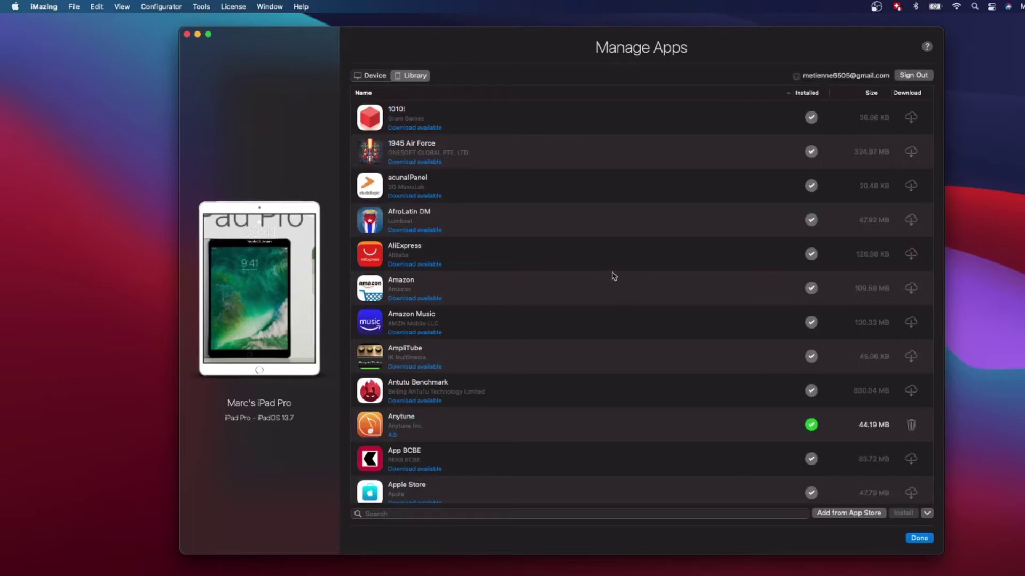
scroll(614, 277, "down", 2)
scroll(616, 275, "down", 10)
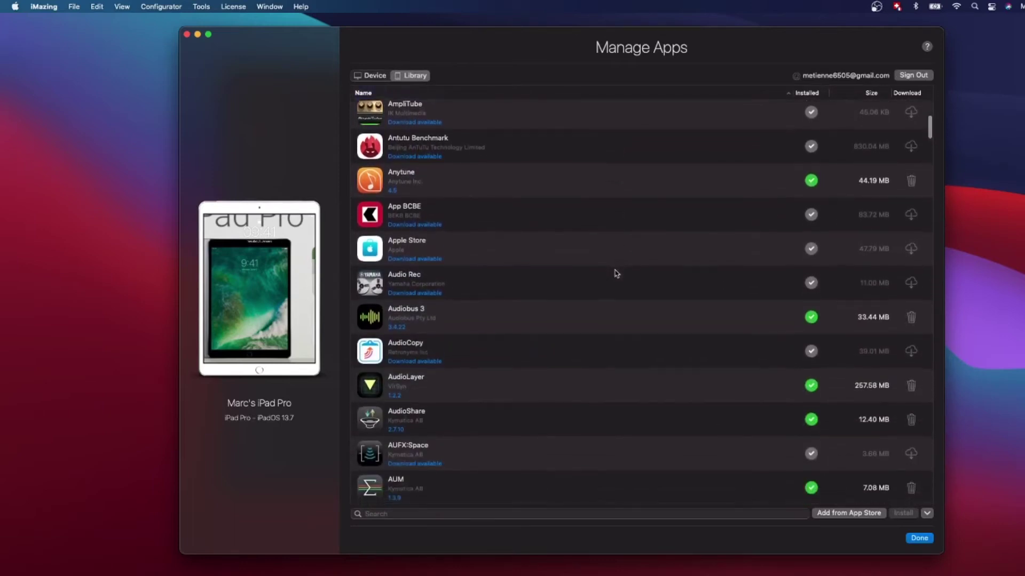
scroll(551, 306, "down", 9)
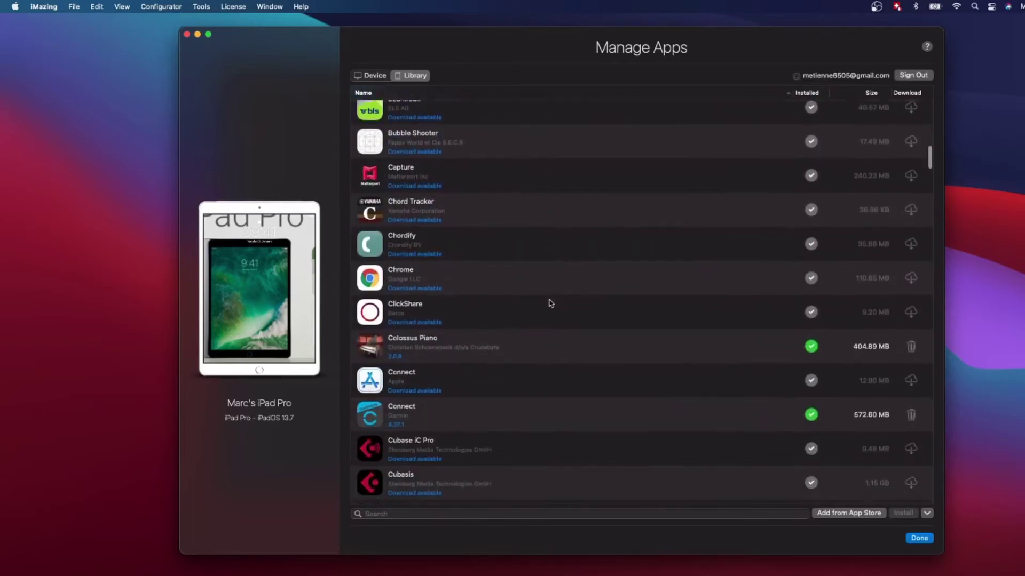
scroll(549, 303, "down", 2)
scroll(546, 302, "up", 3)
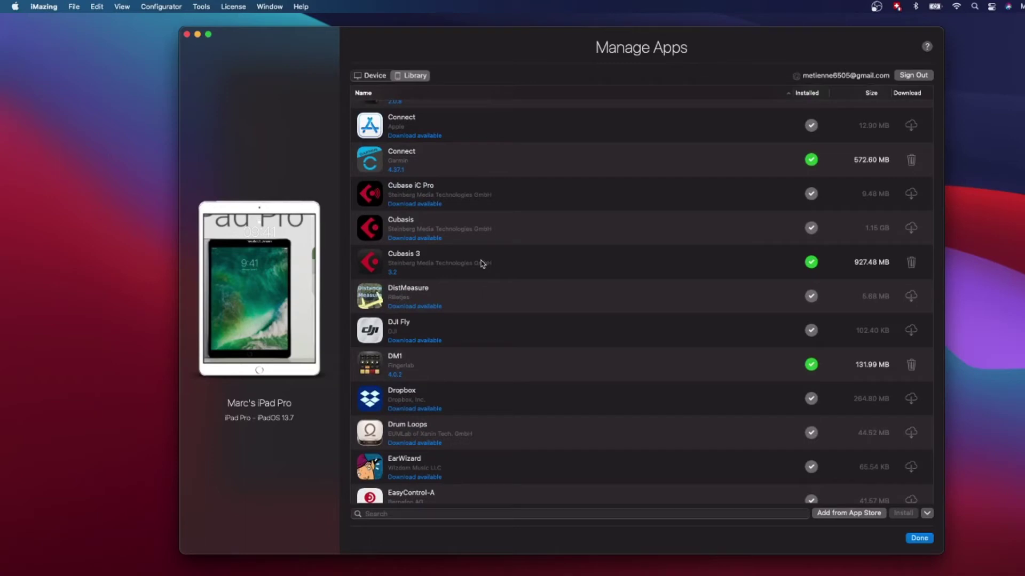
scroll(482, 264, "down", 15)
scroll(482, 264, "down", 15)
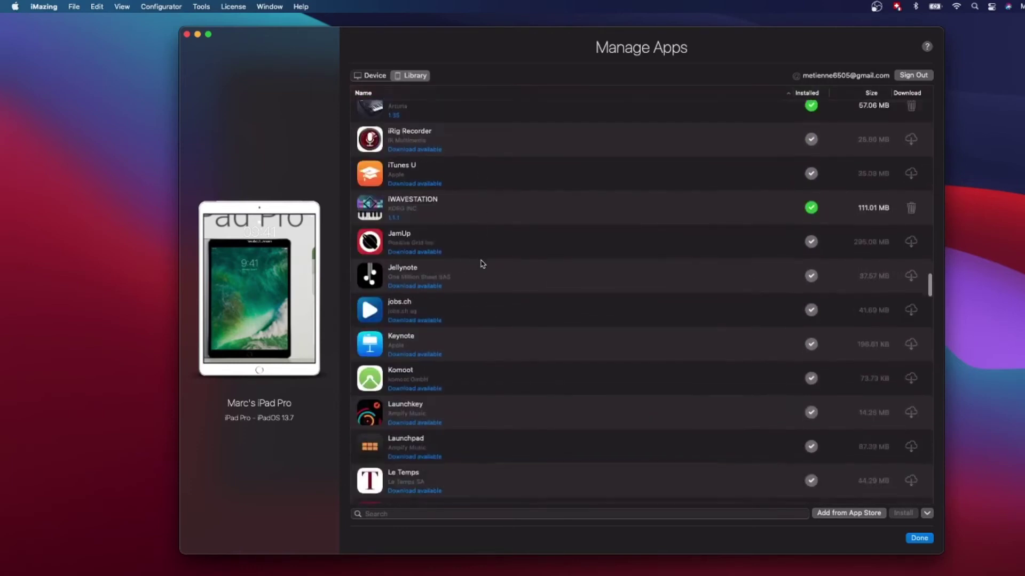
scroll(482, 263, "down", 10)
scroll(482, 264, "down", 15)
Step: Download NeoSoul Keys into the library and export Neo-Soul Keys 1.0.81.ipa to Downloads
left_click(422, 306)
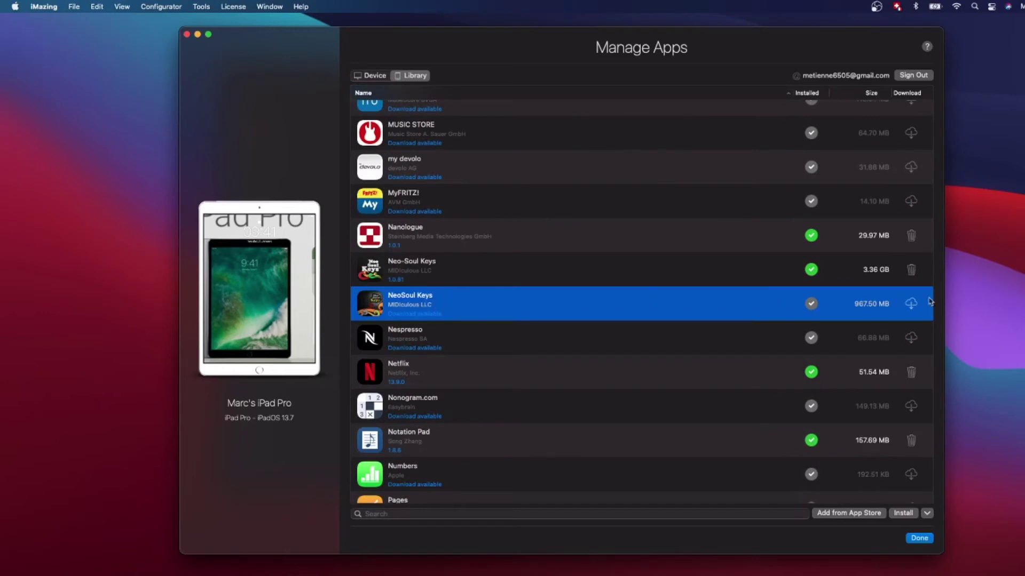
left_click(912, 304)
left_click(471, 267)
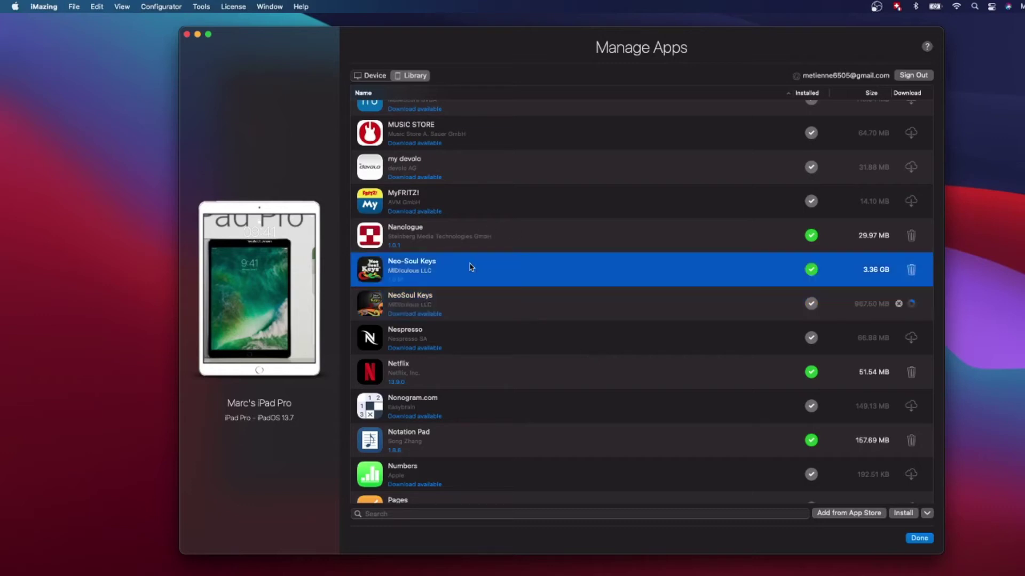
right_click(472, 268)
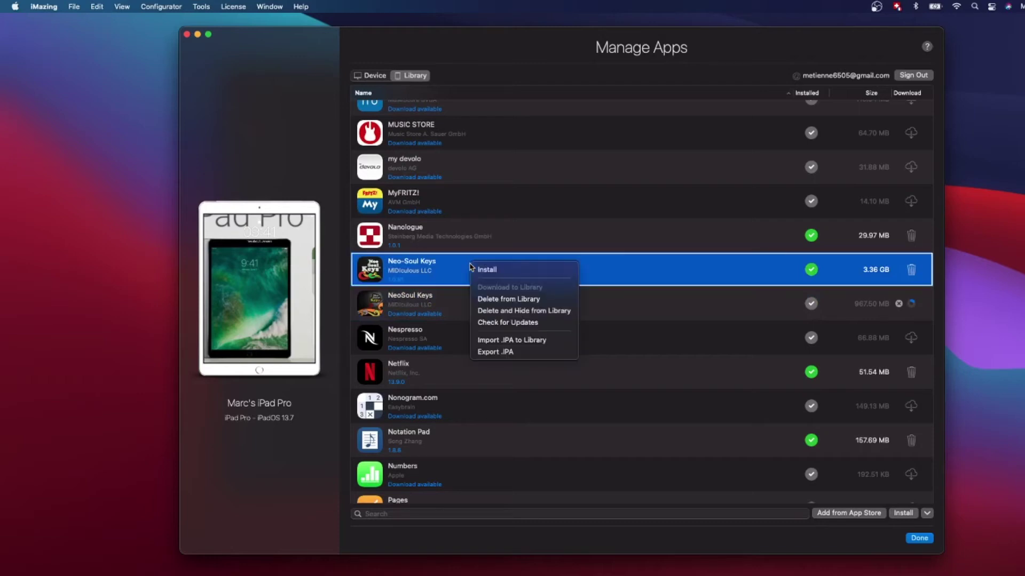
left_click(496, 352)
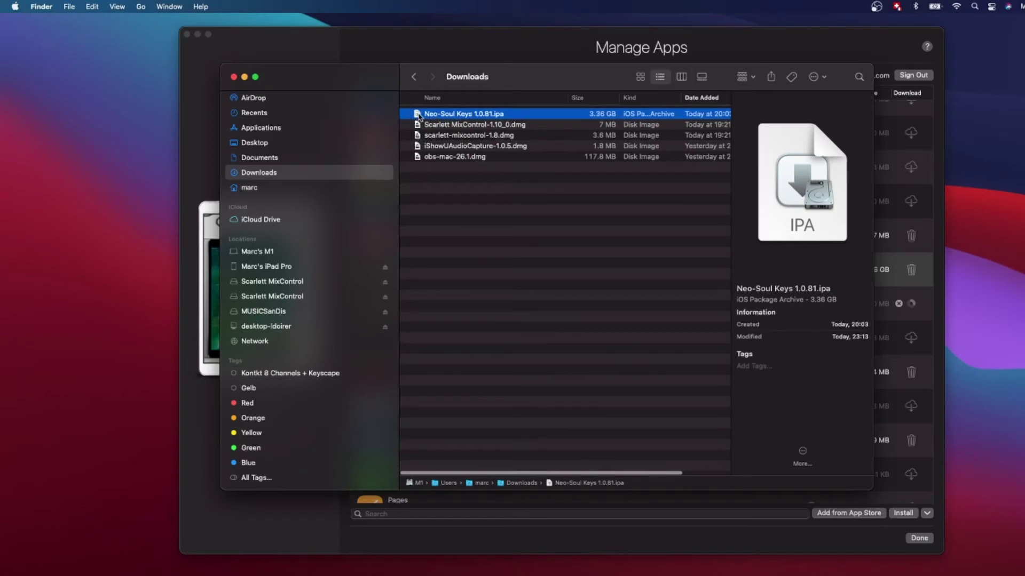
Step: Install the Neo-Soul Keys IPA on the Mac, keeping the installer package
double_click(419, 114)
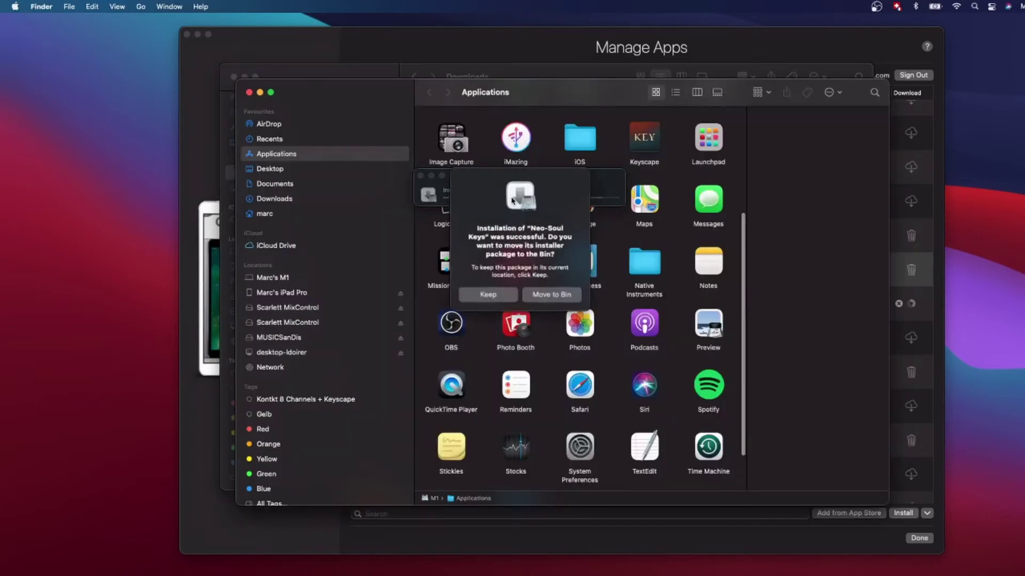
left_click(493, 295)
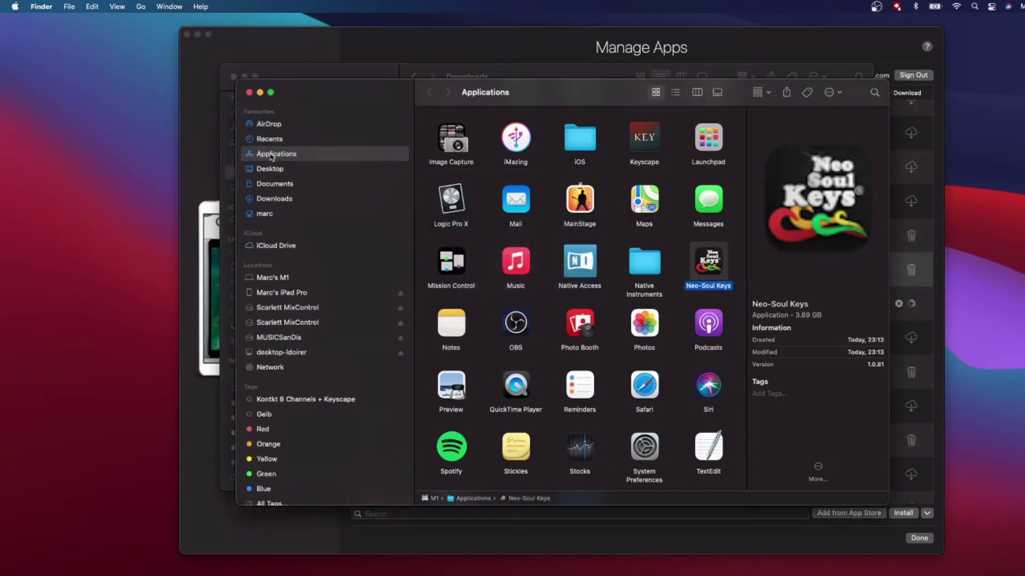
scroll(638, 306, "down", 2)
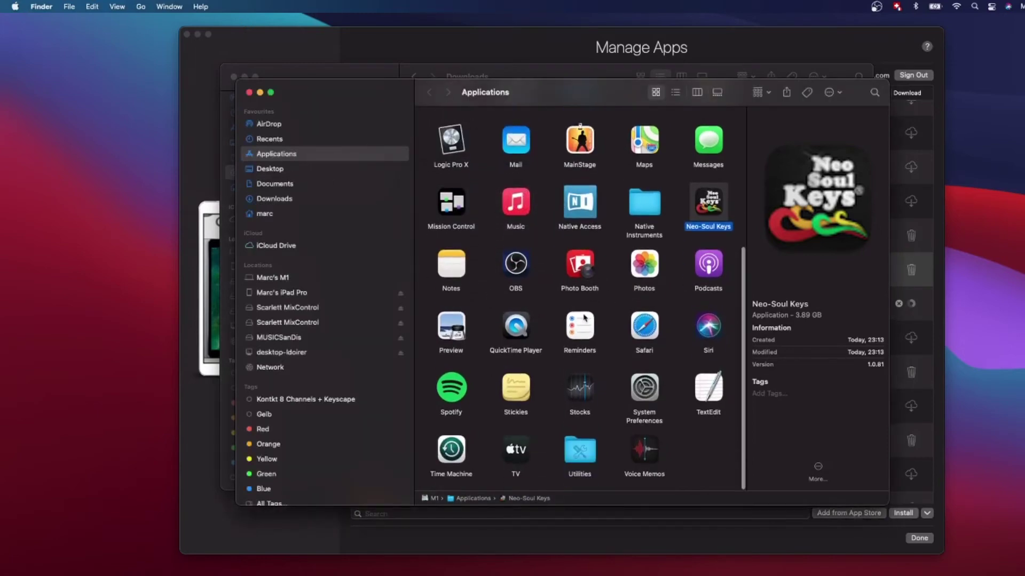
left_click(580, 266)
Step: Move Neo-Soul Keys from Applications into the iOS folder and show it as a list
key("Up")
key("Right")
key("Right")
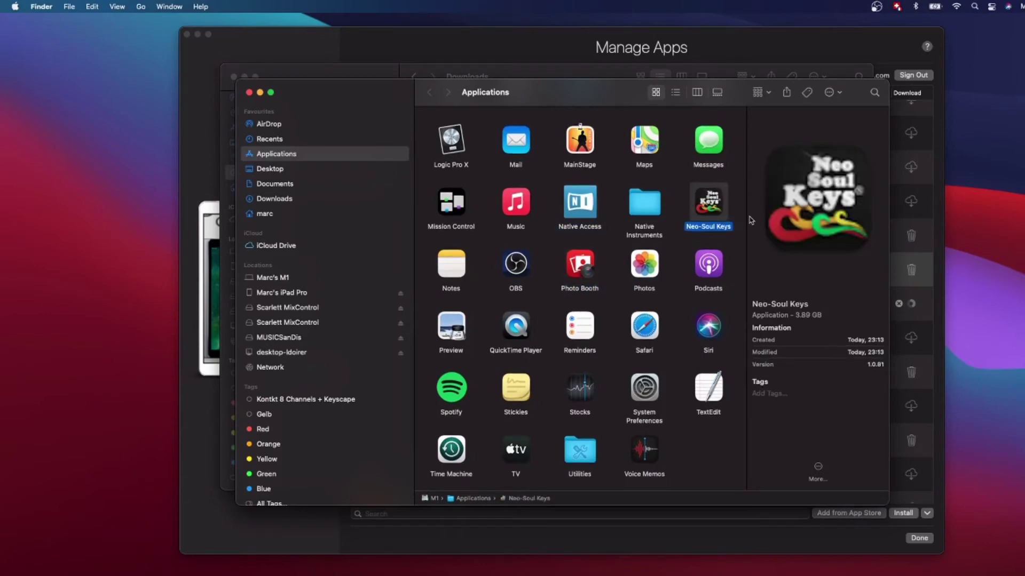
scroll(731, 298, "up", 5)
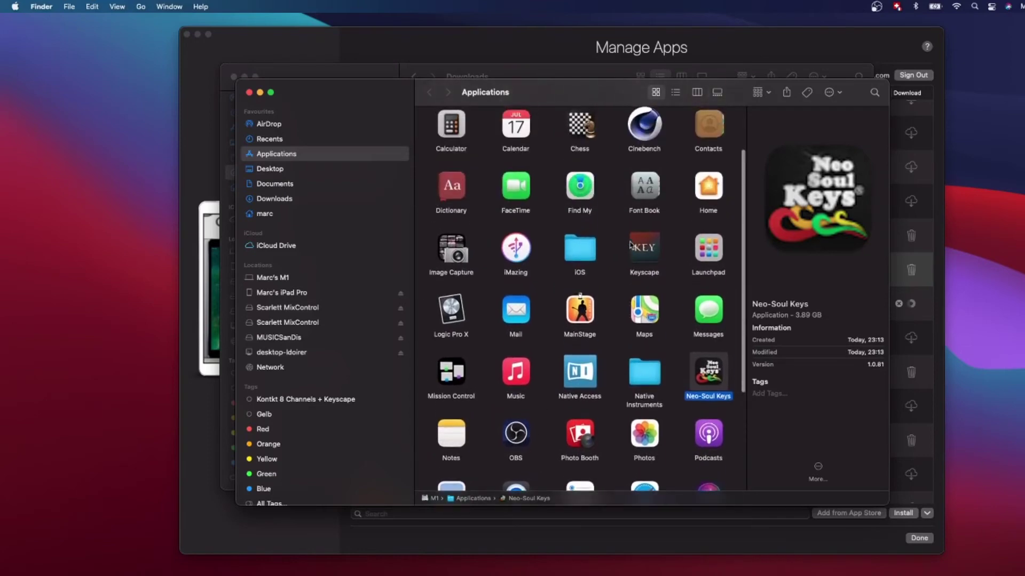
left_click_drag(707, 376, 587, 247)
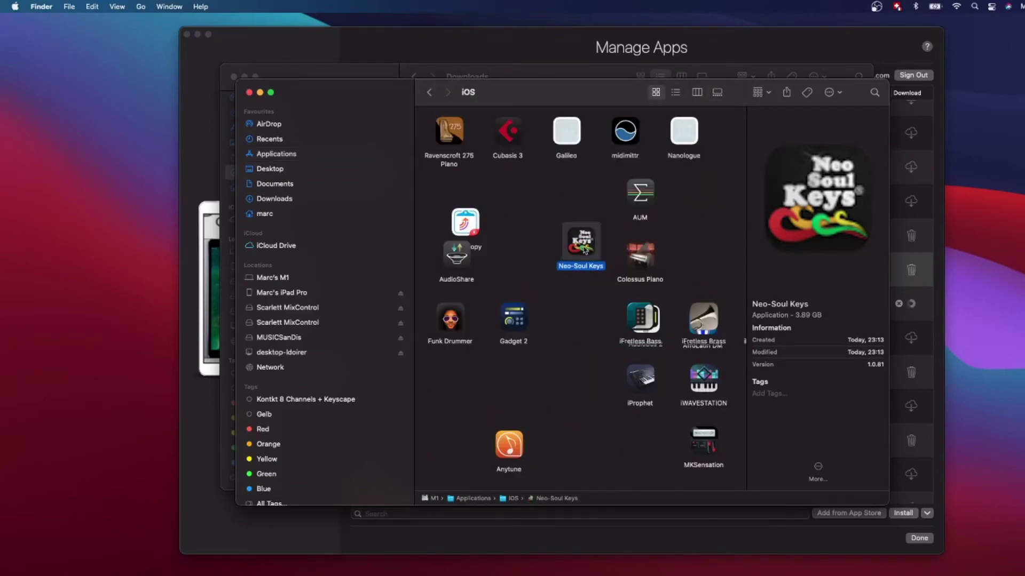
left_click(678, 95)
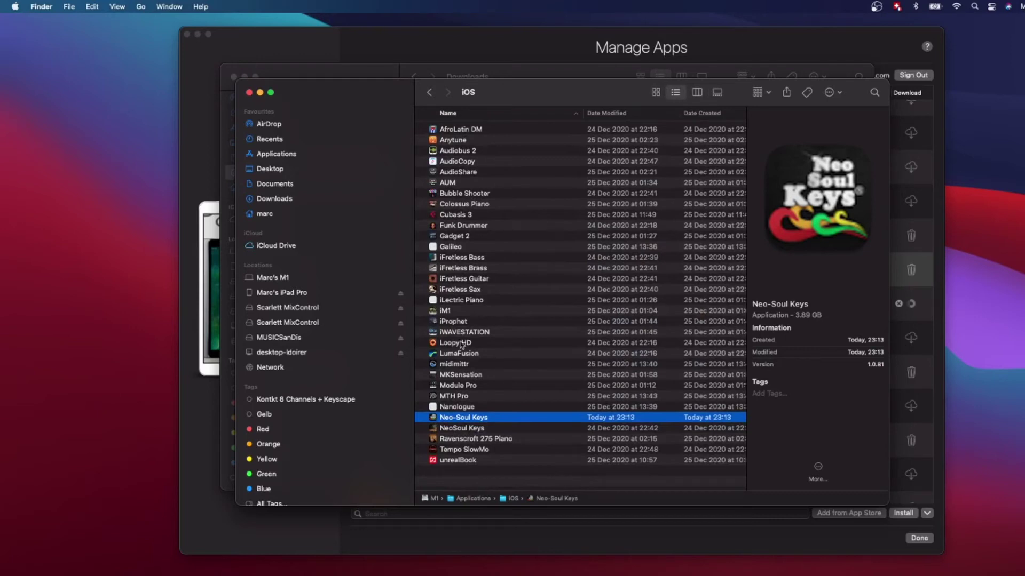
scroll(458, 441, "down", 1)
Step: Launch Neo-Soul Keys from the iOS folder and move its window lower on screen
double_click(434, 420)
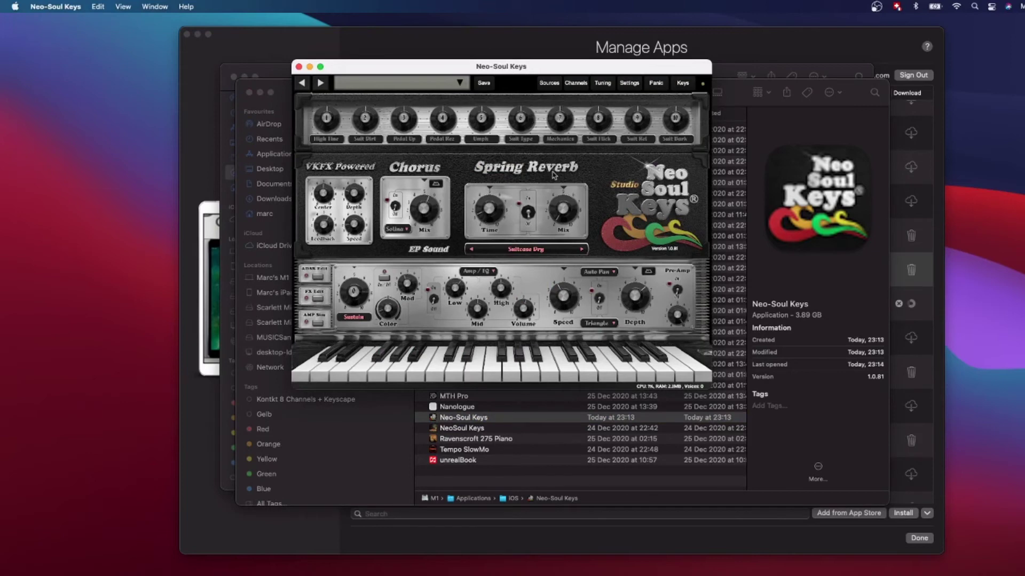
left_click_drag(548, 69, 549, 120)
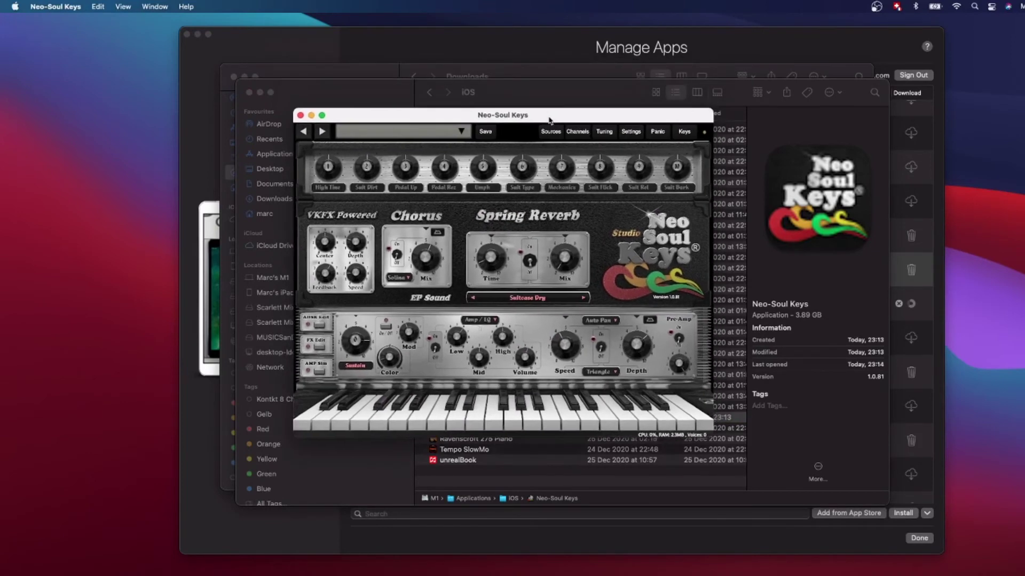
Step: Open Neo-Soul Keys' audio settings and review the available Driver and Output choices
left_click(633, 133)
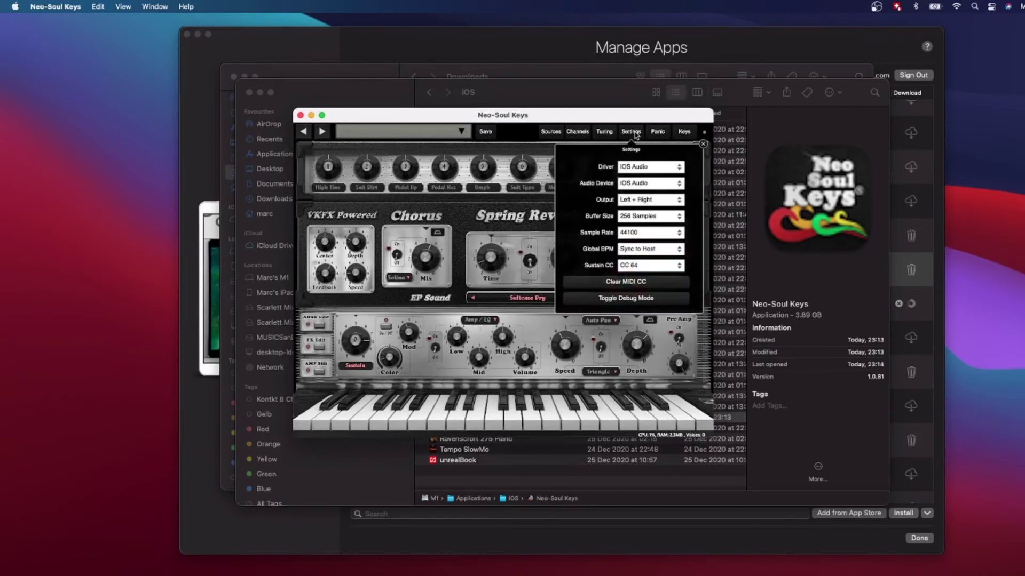
left_click(641, 168)
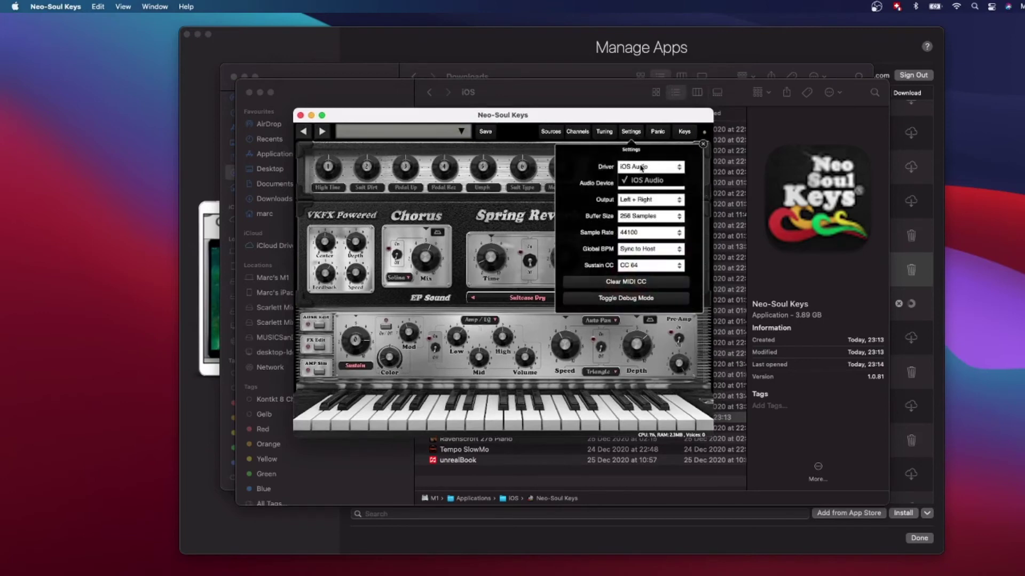
left_click(578, 159)
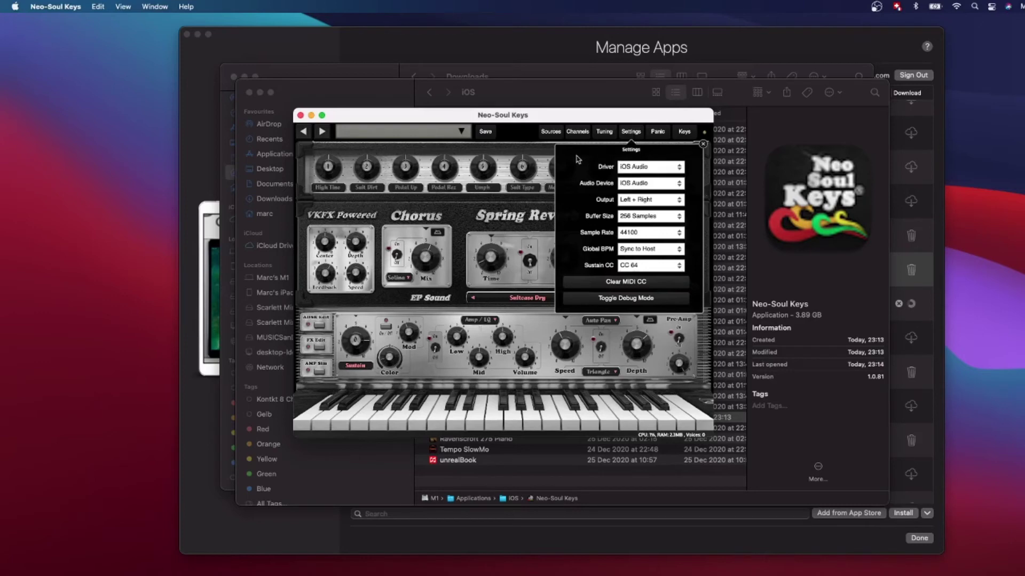
left_click(650, 203)
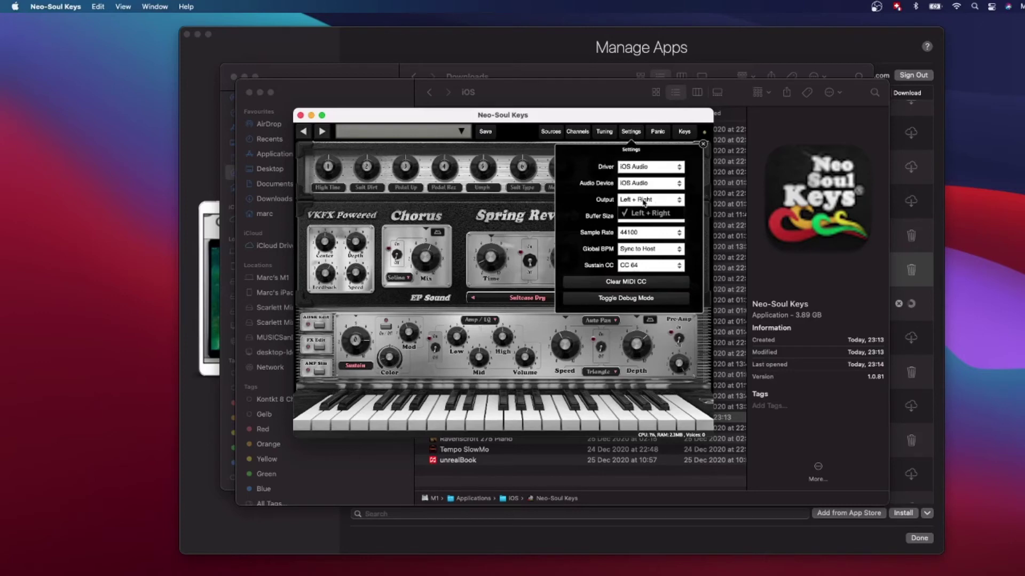
left_click(577, 200)
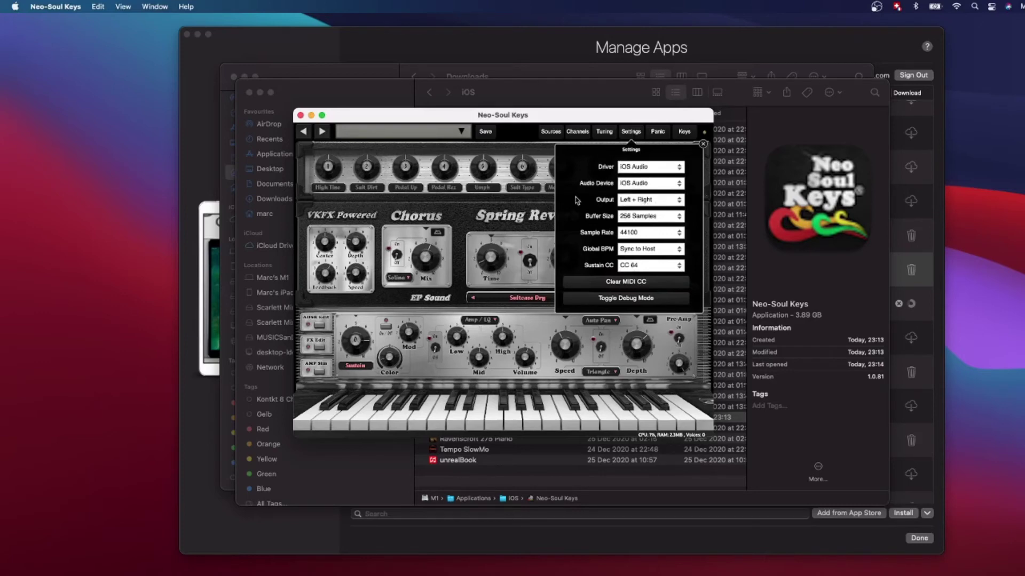
Step: Set the buffer size to 64 Samples, close settings, and shift the window right
left_click(638, 219)
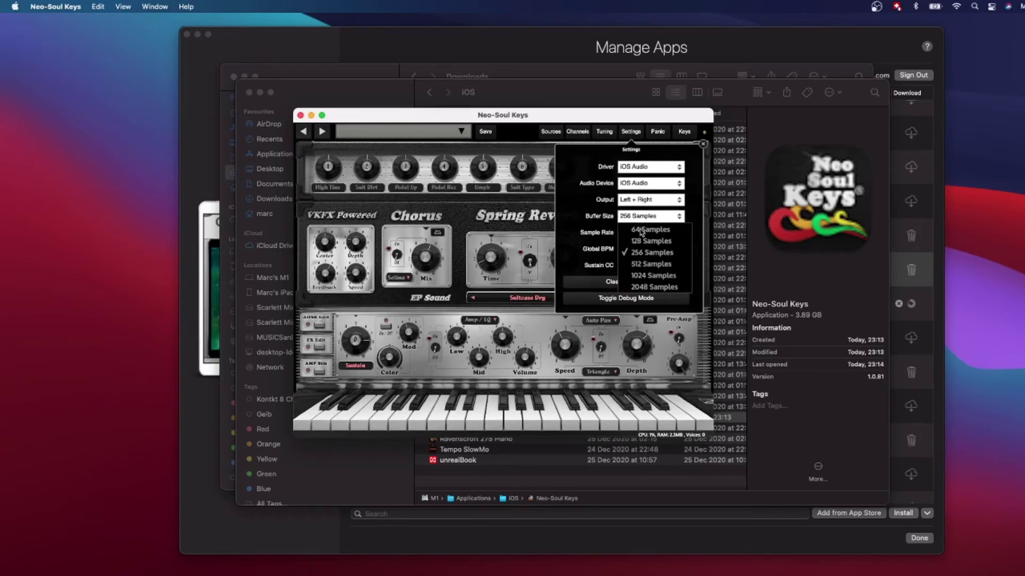
left_click(640, 231)
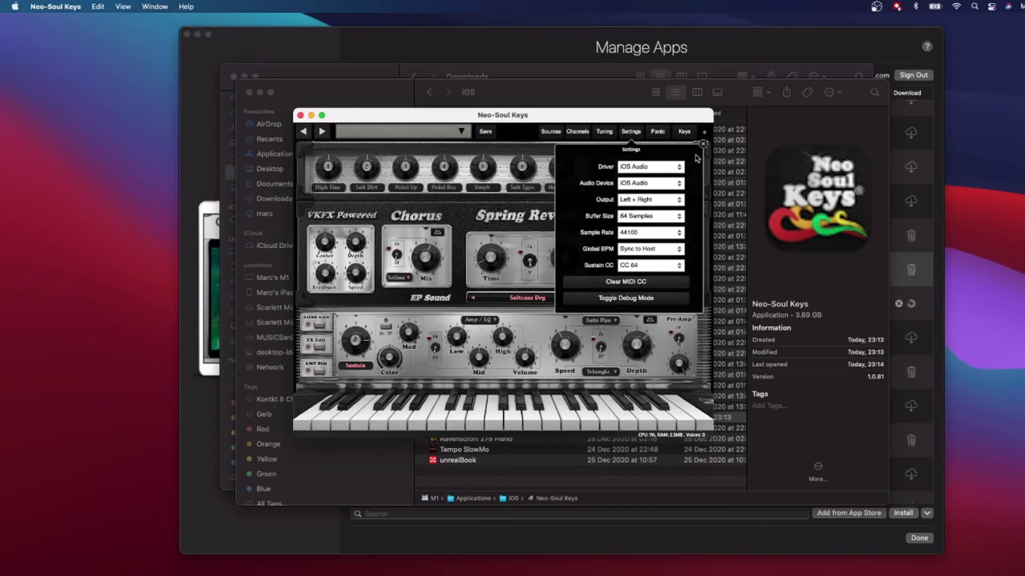
left_click(703, 145)
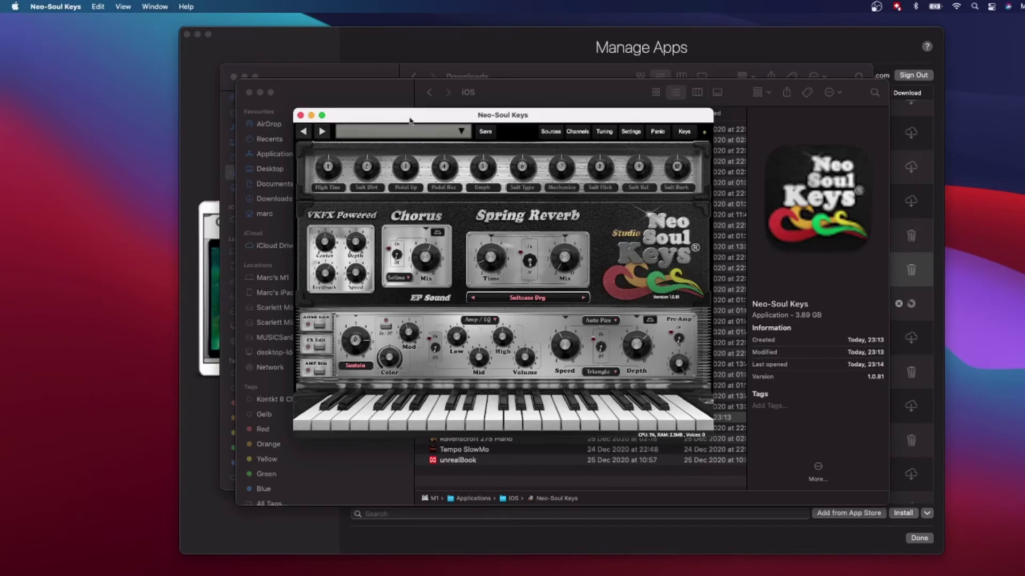
left_click_drag(401, 120, 453, 111)
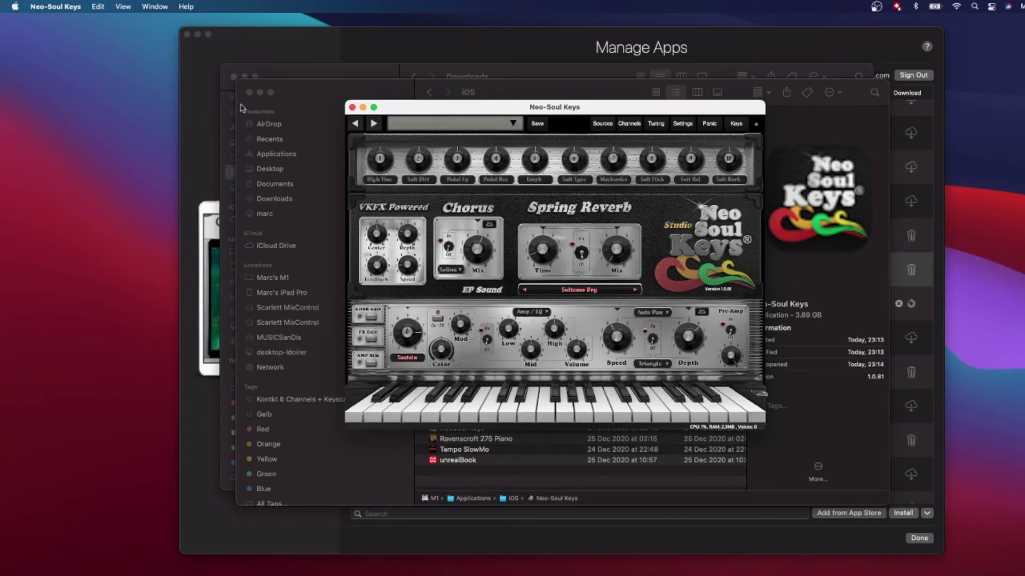
left_click(352, 107)
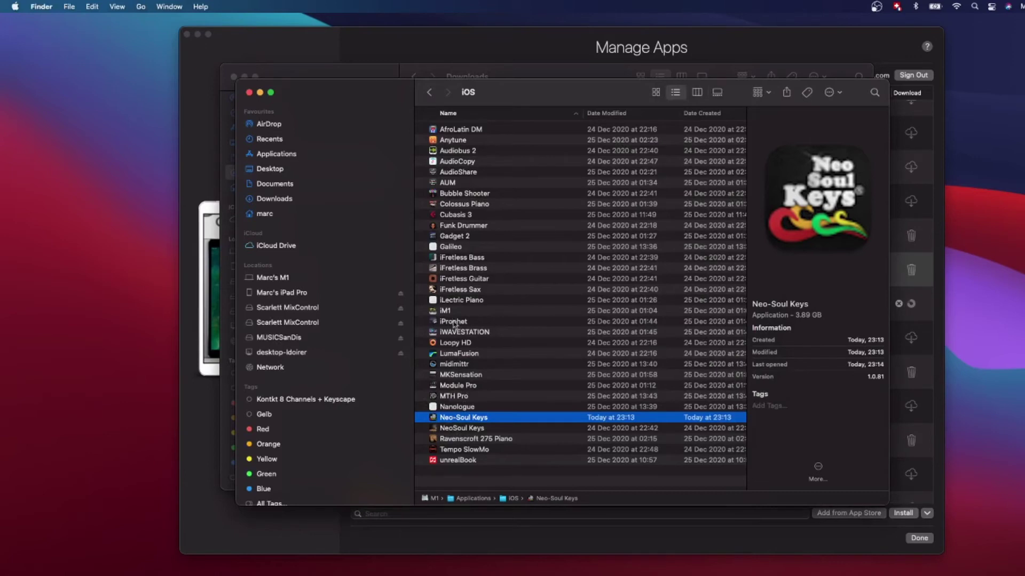
scroll(452, 353, "down", 1)
scroll(453, 353, "up", 1)
left_click(444, 312)
Step: Launch iM1 and play a few white and black keys on its synth keyboard
double_click(443, 312)
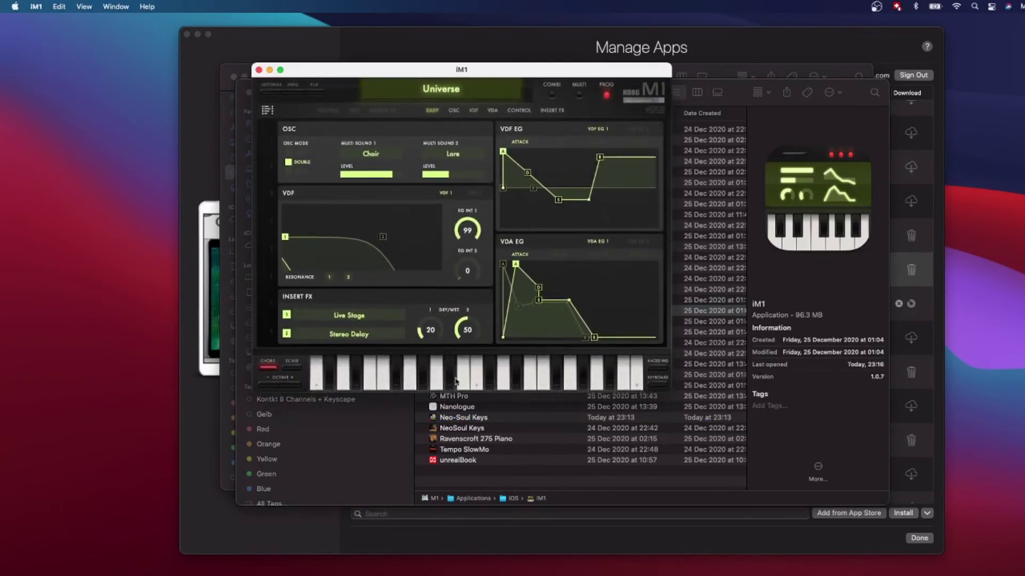
left_click(453, 380)
left_click(464, 380)
left_click(557, 373)
Step: Reposition the iM1 window over the folder list, then quit iM1 with Cmd+Q
left_click_drag(501, 71, 535, 84)
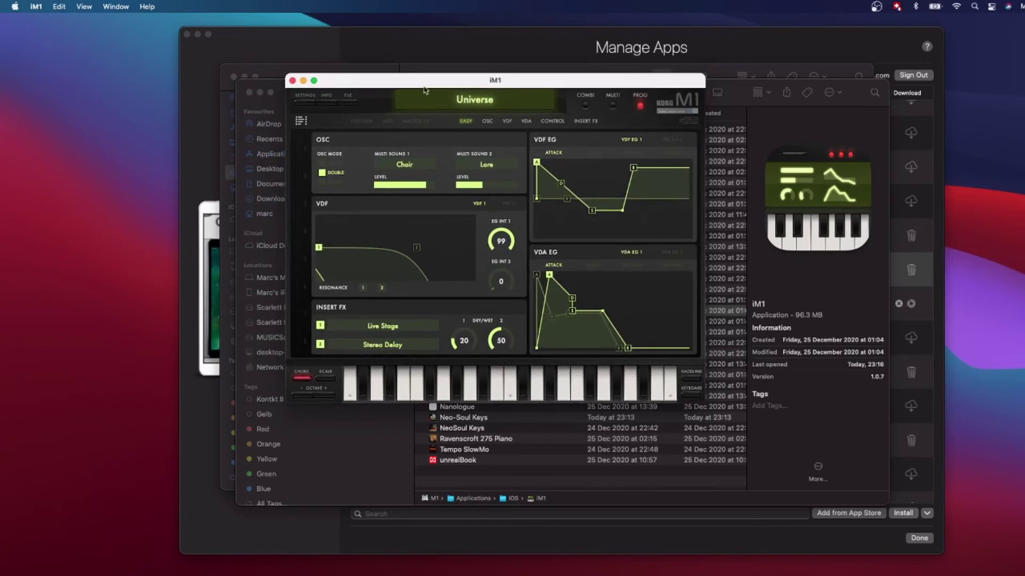
left_click_drag(421, 87, 429, 99)
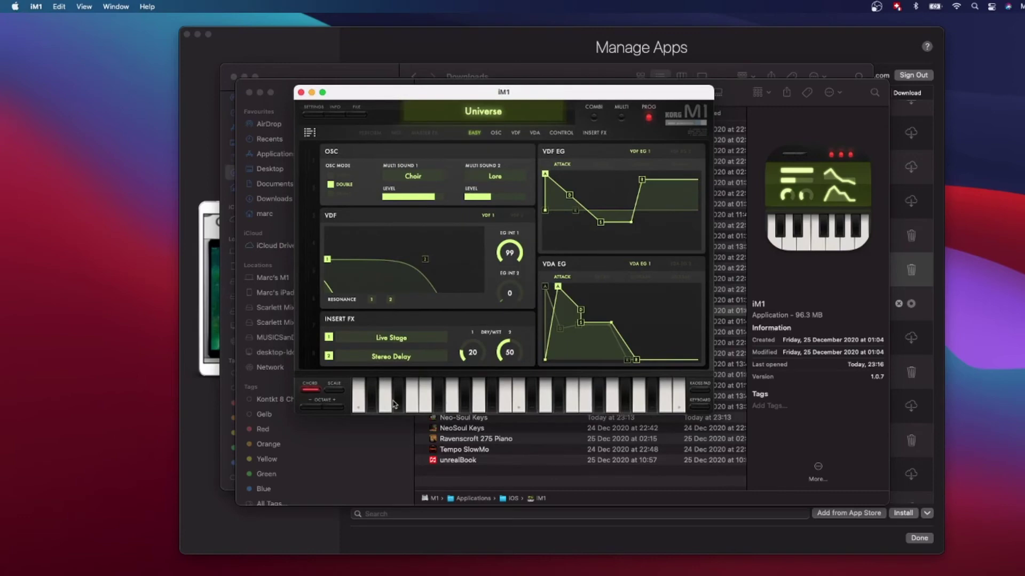
key("super+q")
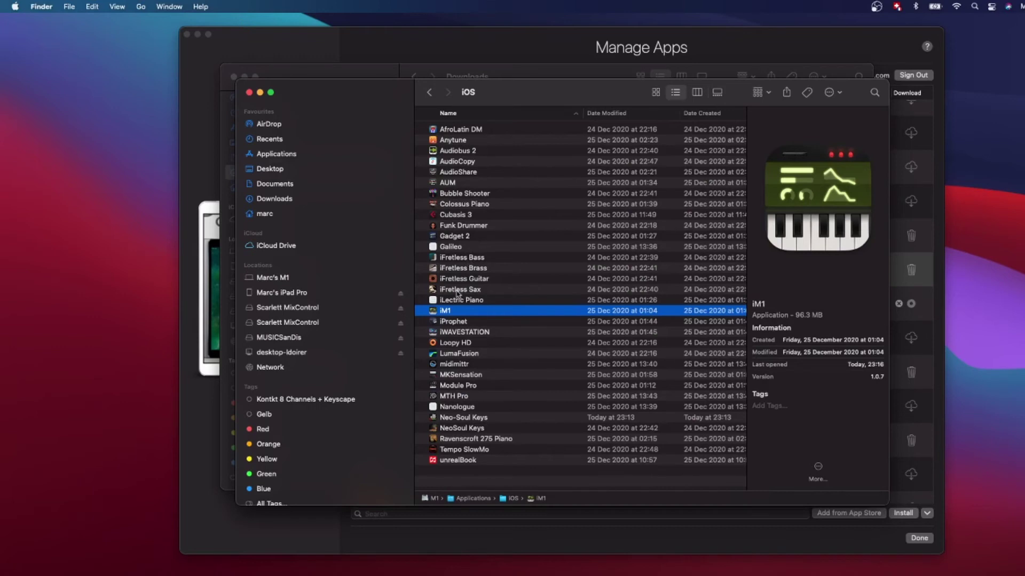
Step: View Gadget 2's details, then launch Module Pro (1.76 GB) from the iOS folder
left_click(442, 242)
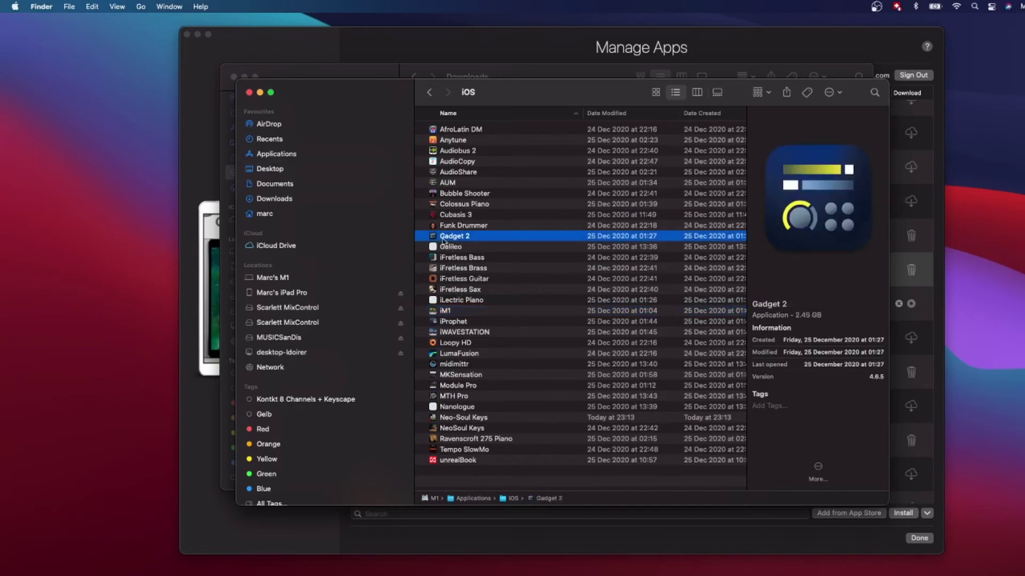
left_click(442, 386)
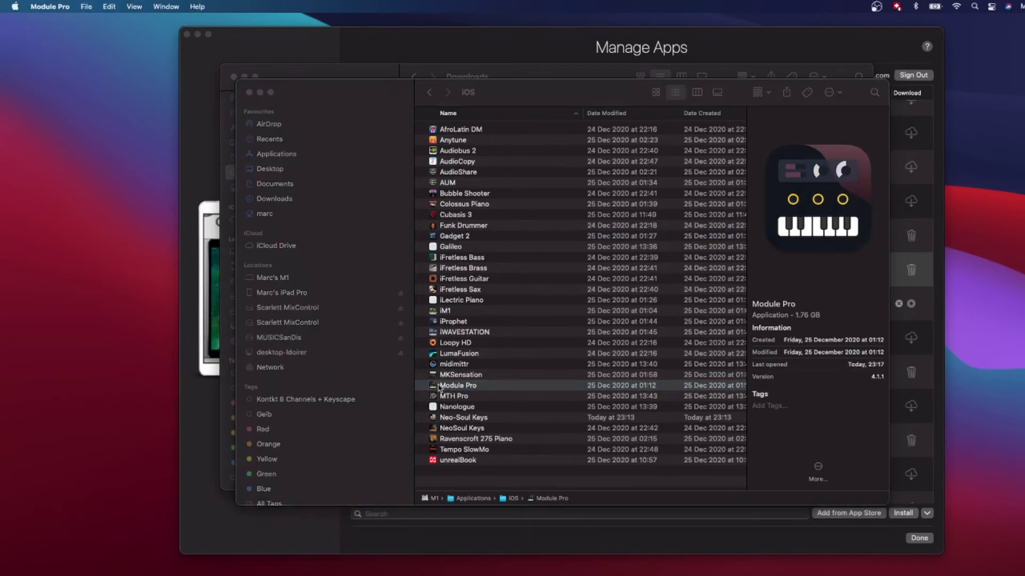
Step: Play a note on Module Pro's Natural Grand piano
left_click(540, 406)
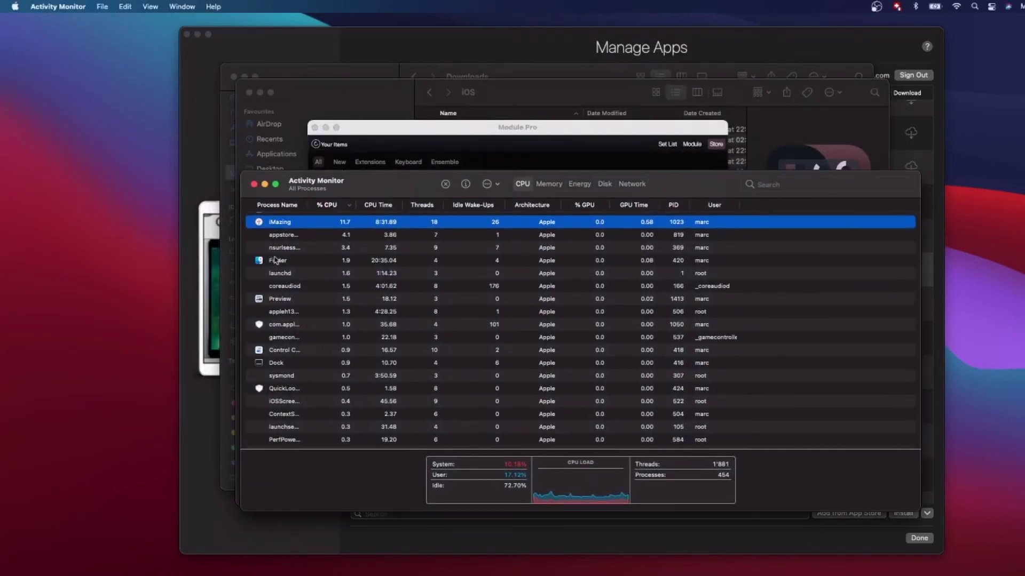
Step: Select the Module Pro row in Activity Monitor's CPU list, showing Apple architecture at ~18% CPU
scroll(276, 260, "down", 3)
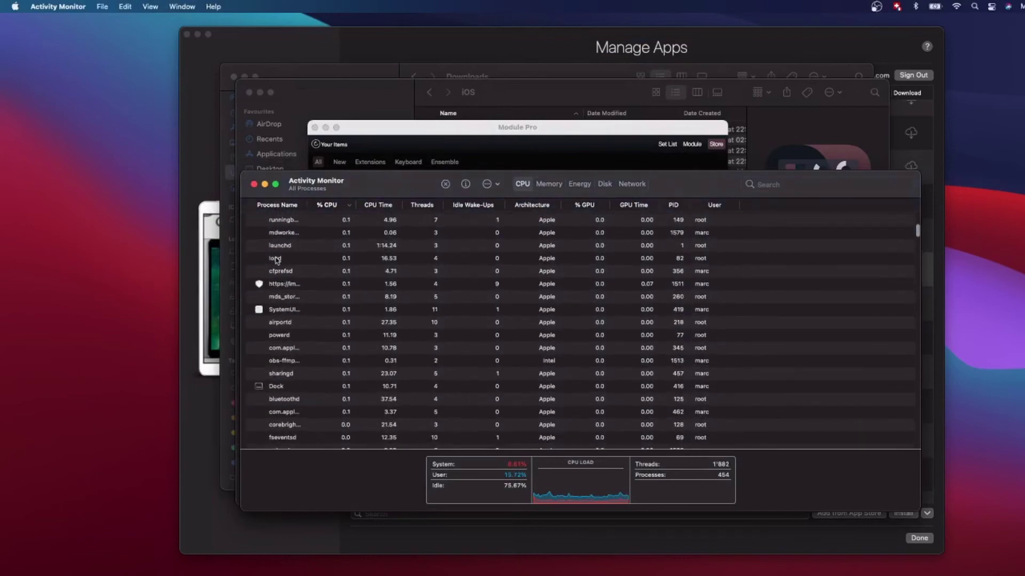
scroll(276, 260, "up", 3)
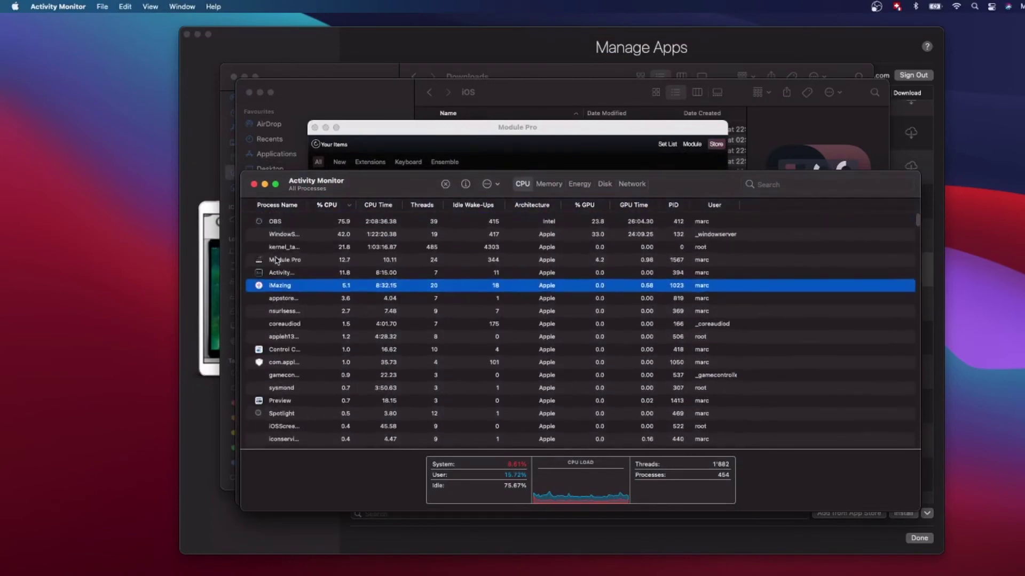
left_click(276, 260)
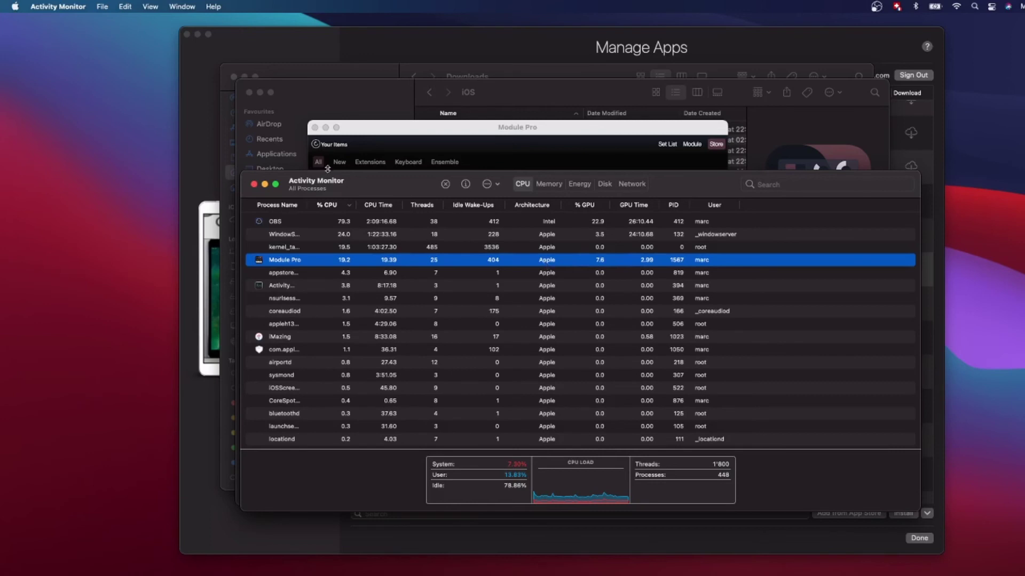
left_click_drag(386, 189, 402, 180)
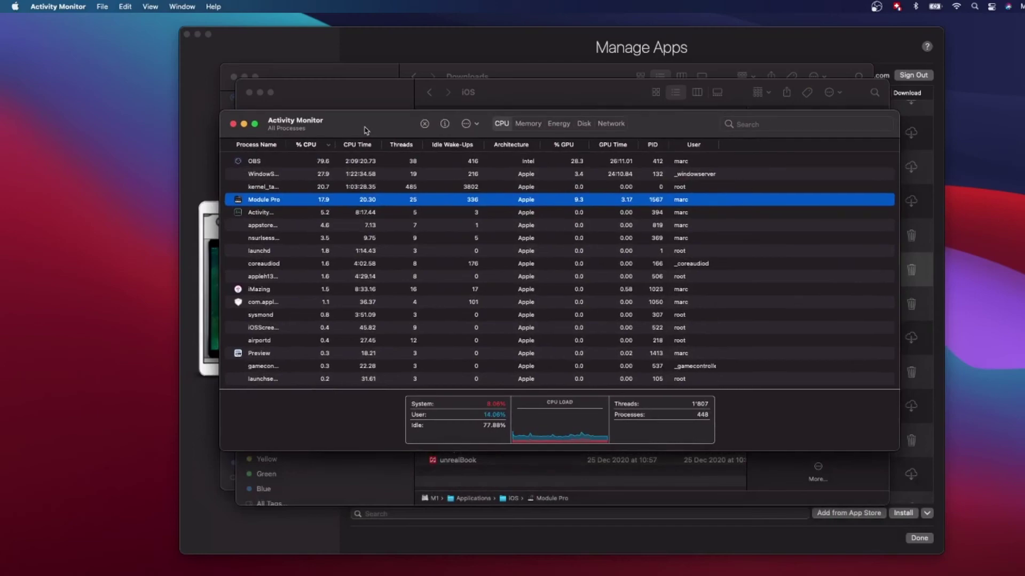
Step: Shift Activity Monitor right and place Module Pro's store, with its KORG pack download at 6%, aside
left_click_drag(366, 130, 418, 286)
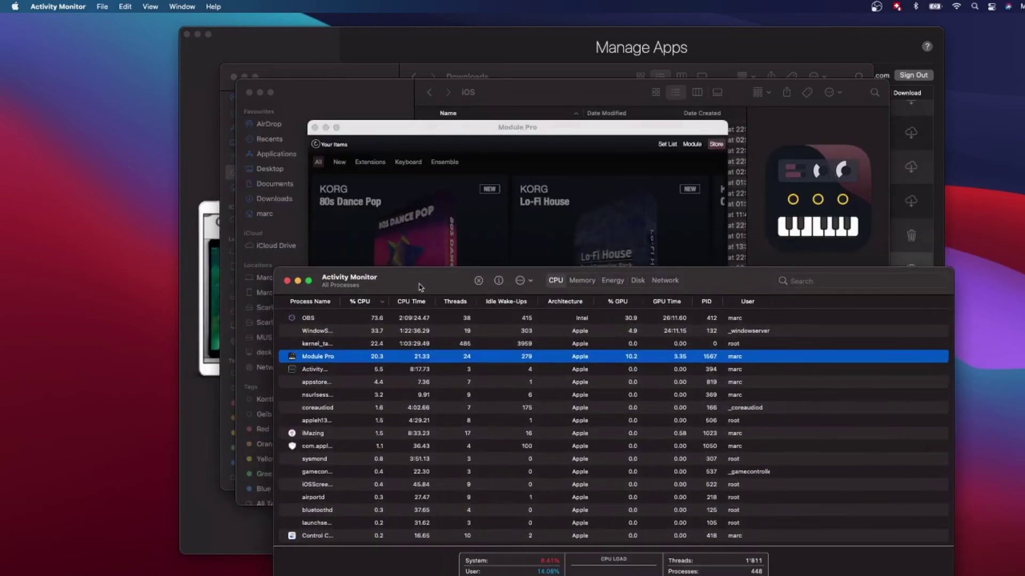
left_click(439, 128)
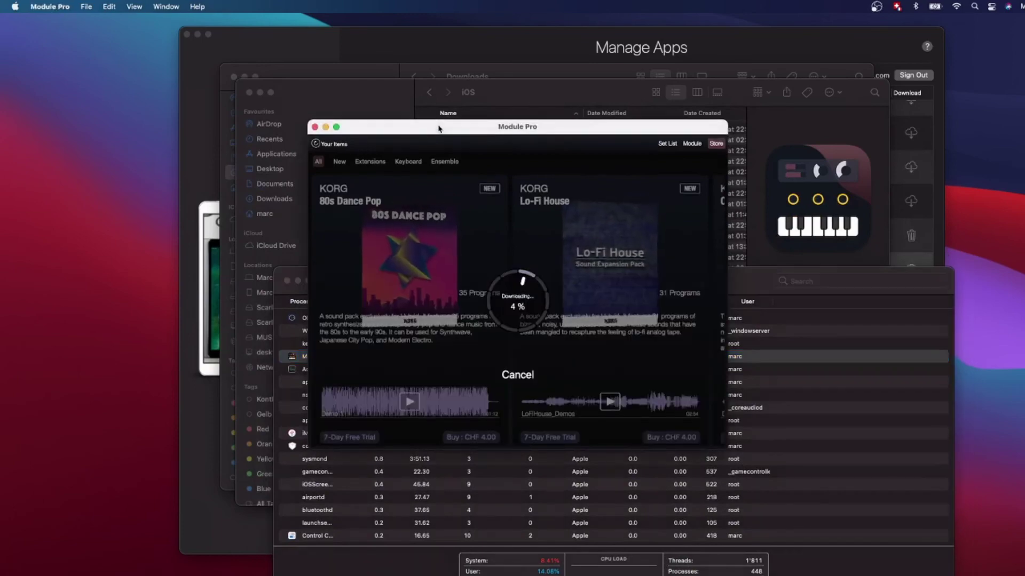
left_click_drag(439, 128, 423, 84)
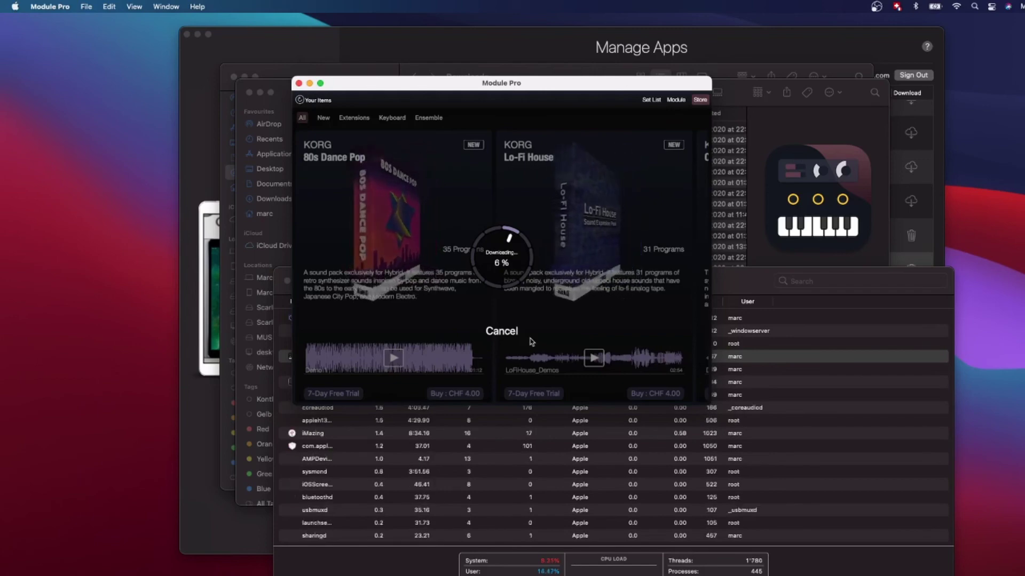
left_click_drag(378, 87, 704, 94)
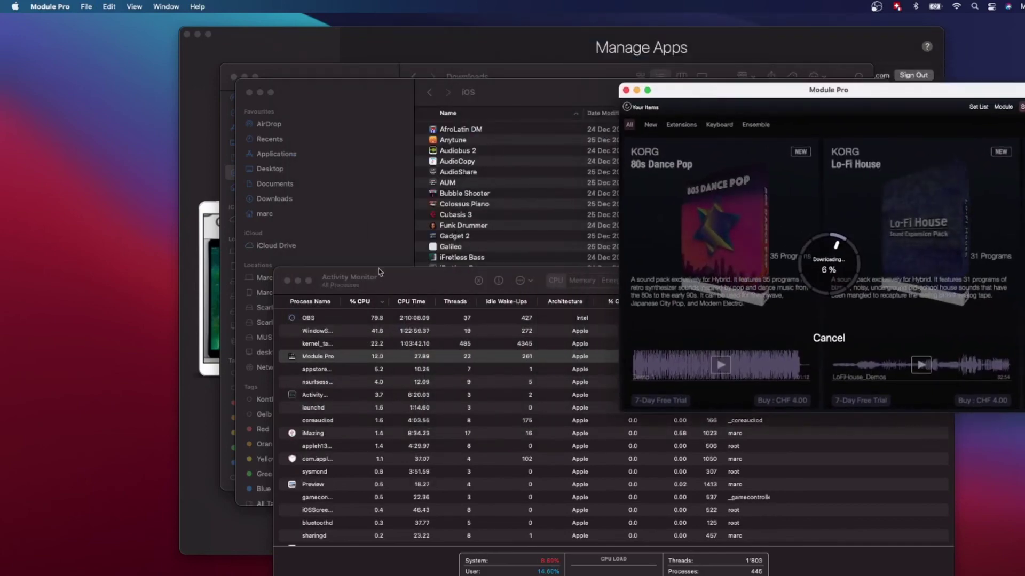
Step: Bring Finder's iOS folder forward and show Colossus Piano's details: 408.8 MB application, version 2.0.8
left_click(351, 151)
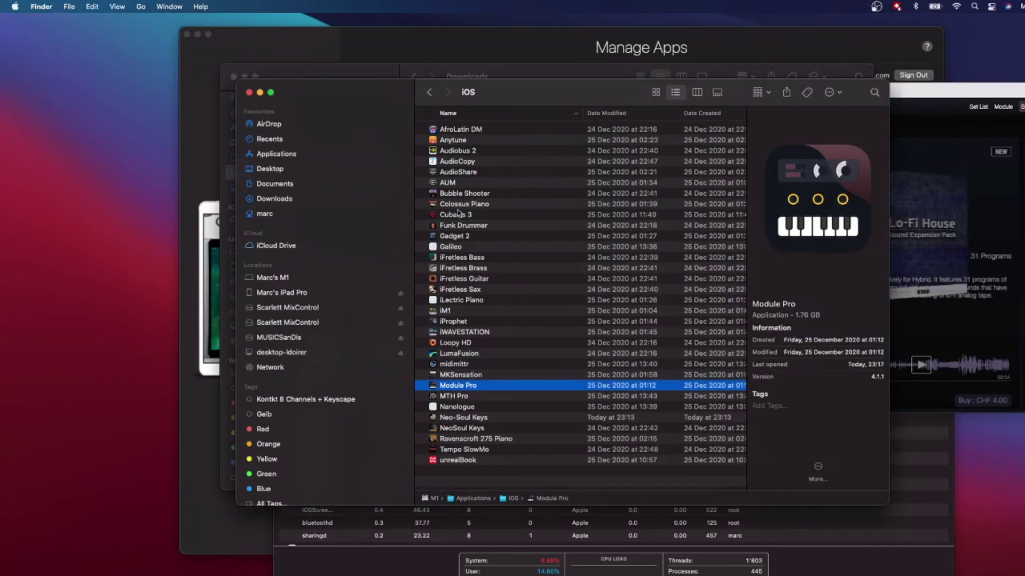
scroll(457, 214, "down", 1)
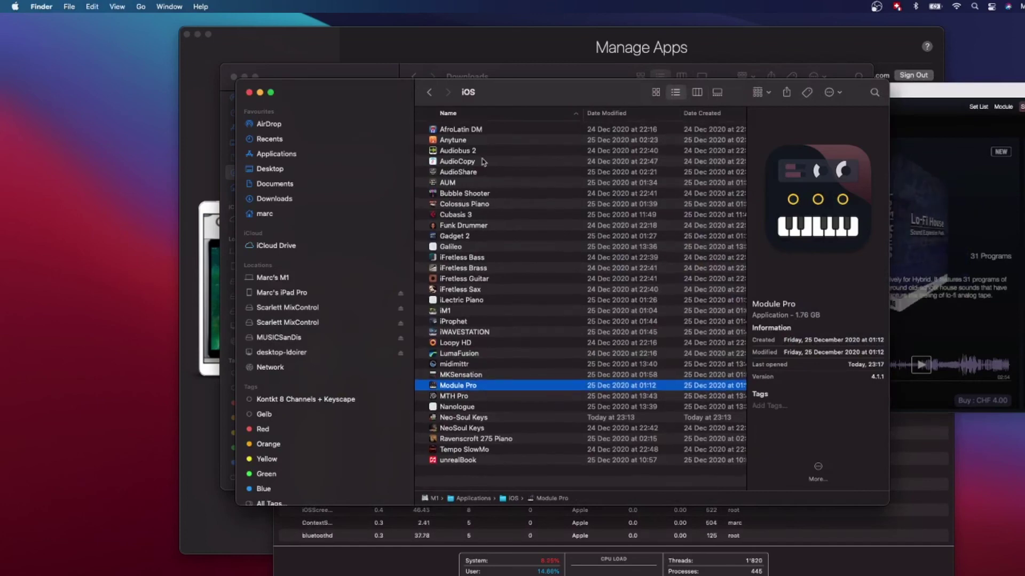
left_click(451, 205)
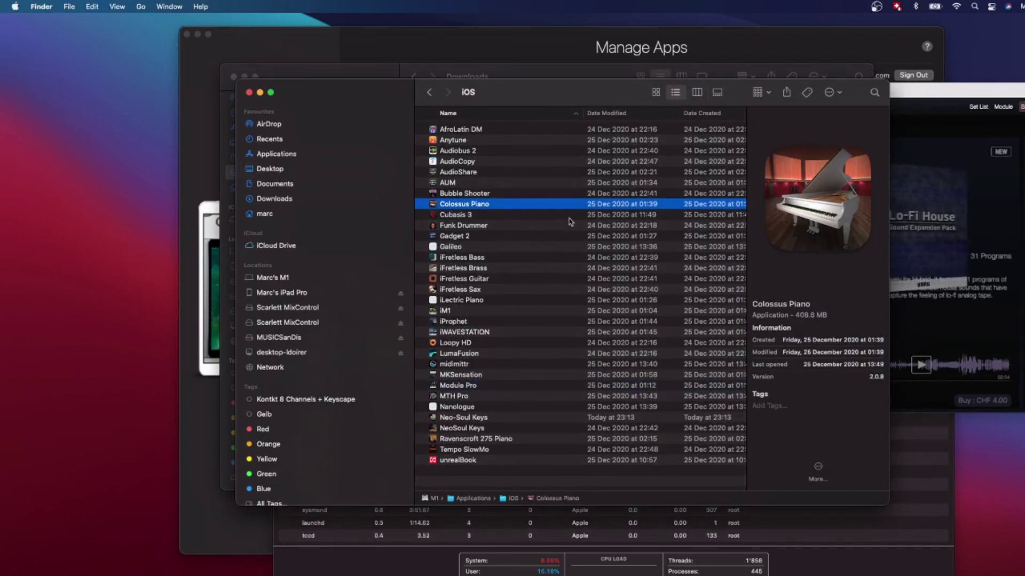
scroll(566, 219, "right", 3)
scroll(555, 214, "right", 10)
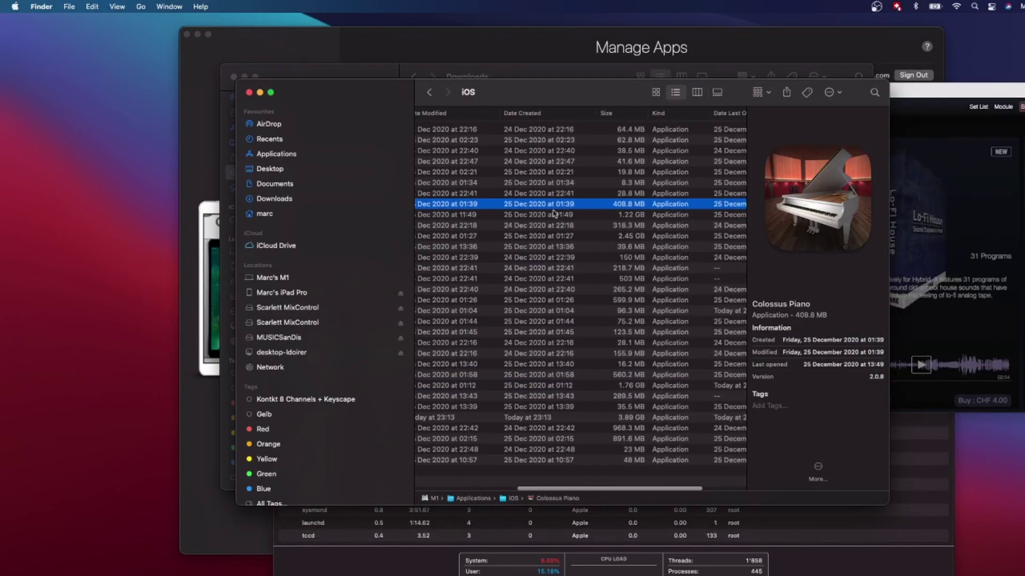
scroll(554, 214, "left", 10)
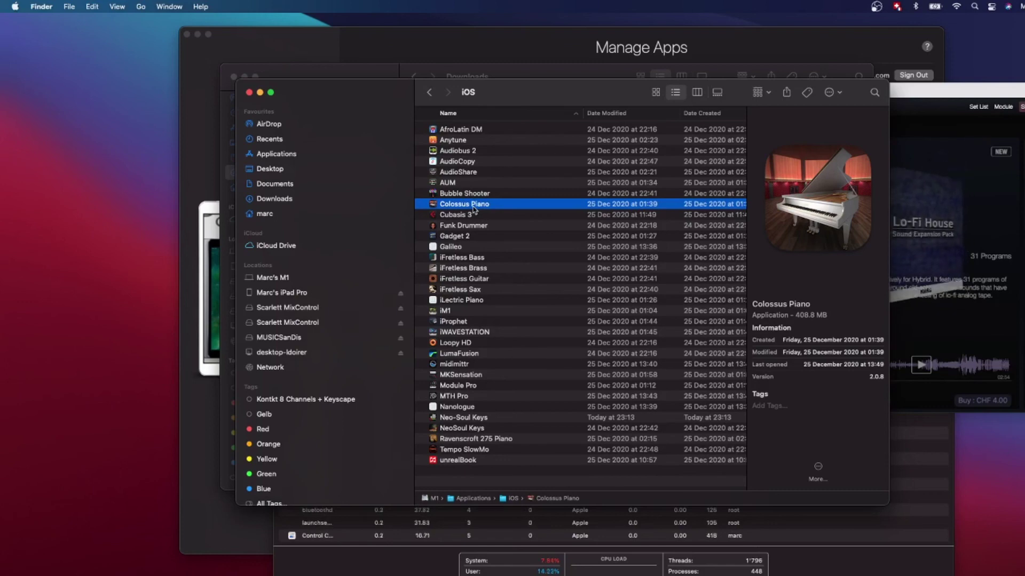
left_click_drag(561, 100, 602, 98)
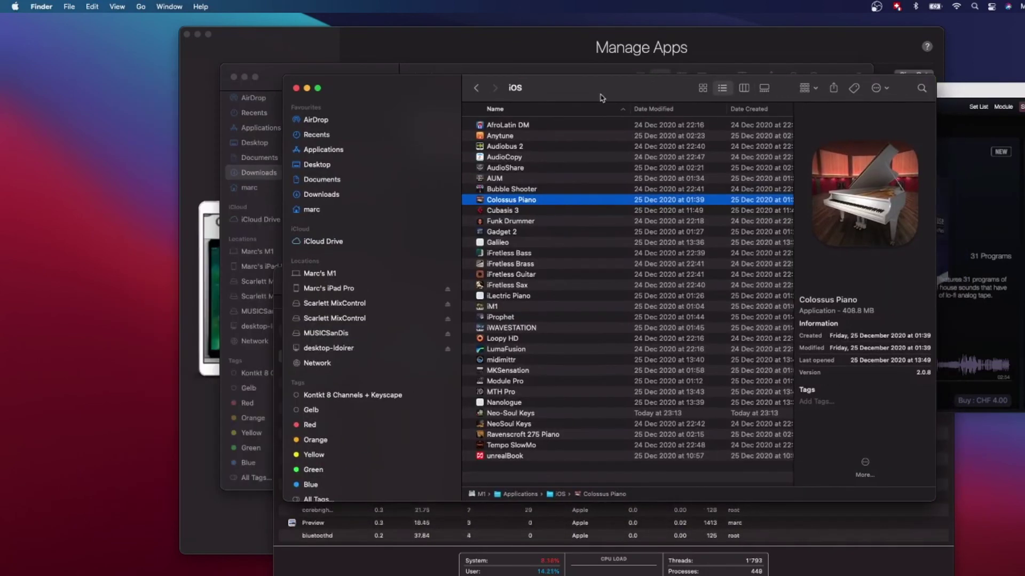
left_click_drag(602, 97, 615, 91)
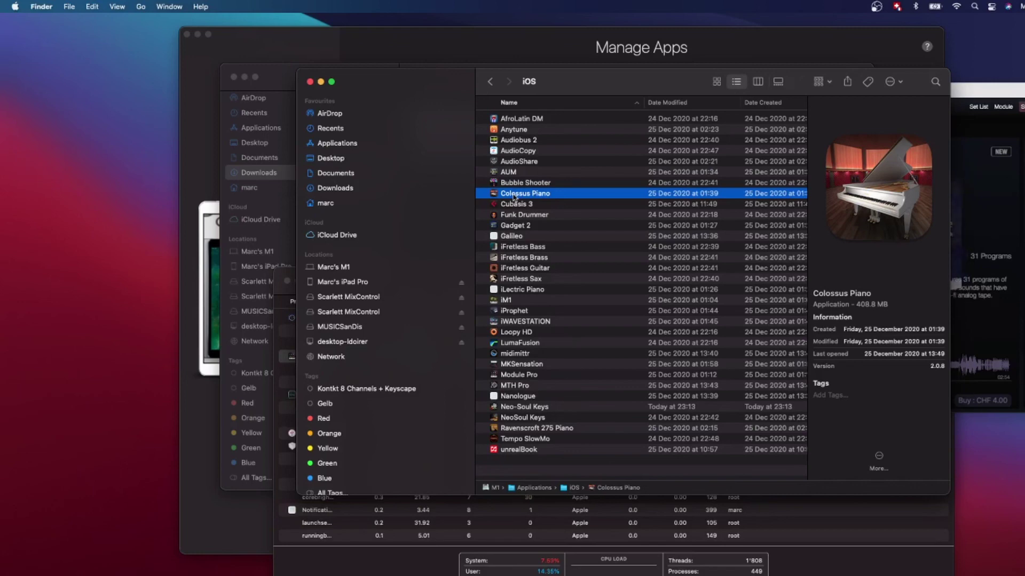
Step: Preview iM1, iProphet and iWAVESTATION in turn, ending on Gadget 2 (2.45 GB, version 4.0.6)
left_click(504, 300)
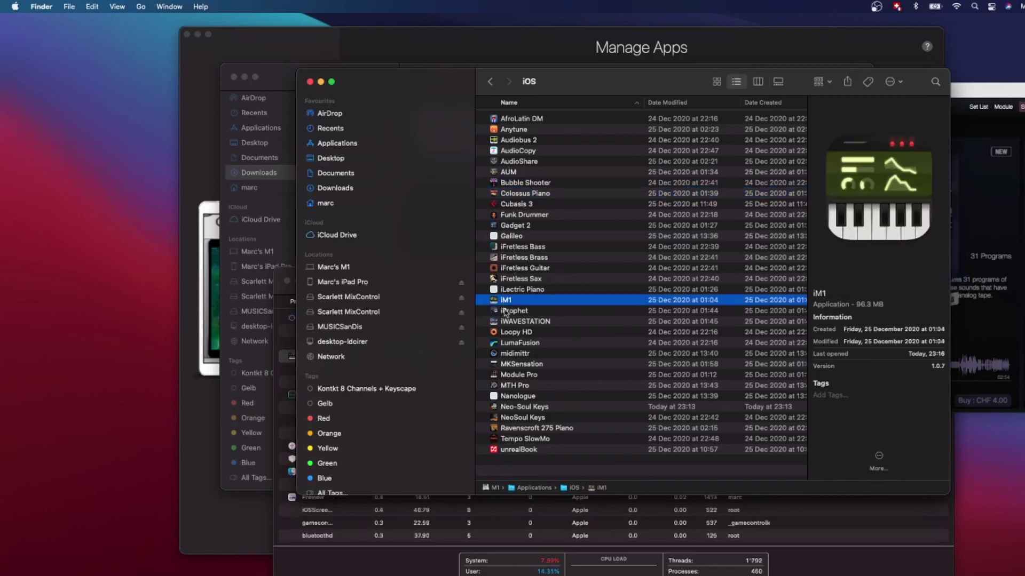
left_click(507, 311)
left_click(511, 322)
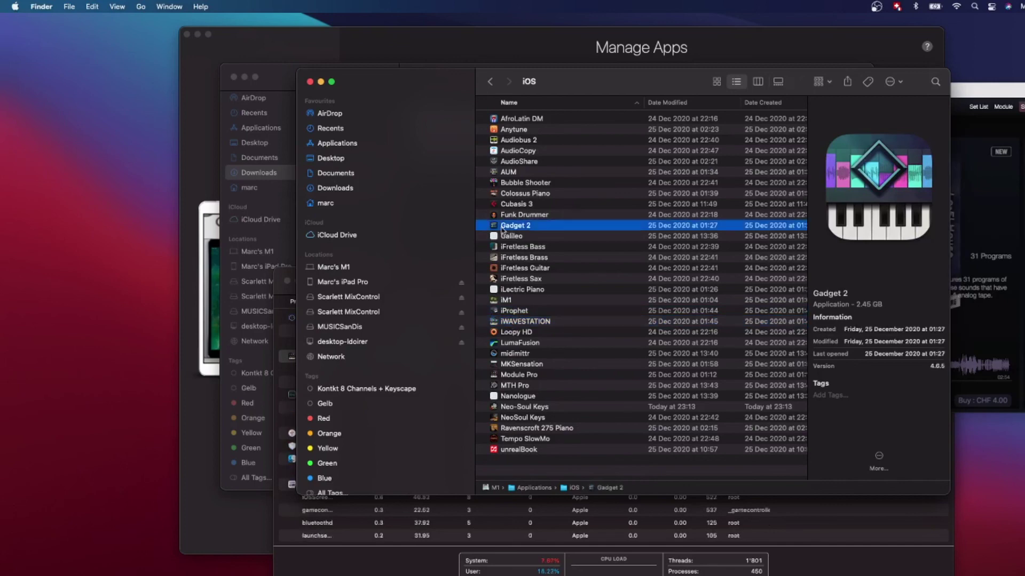
left_click(504, 227)
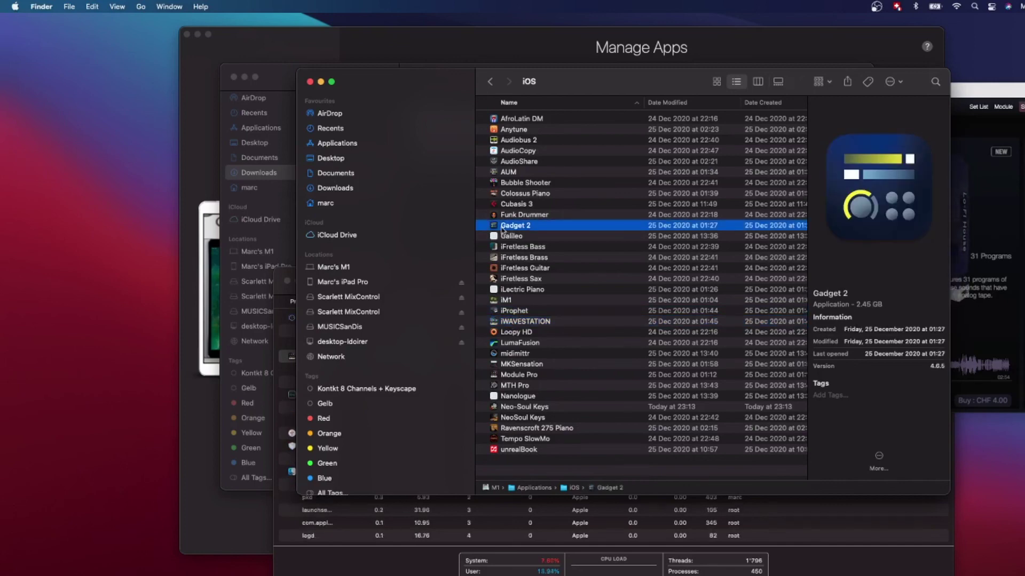